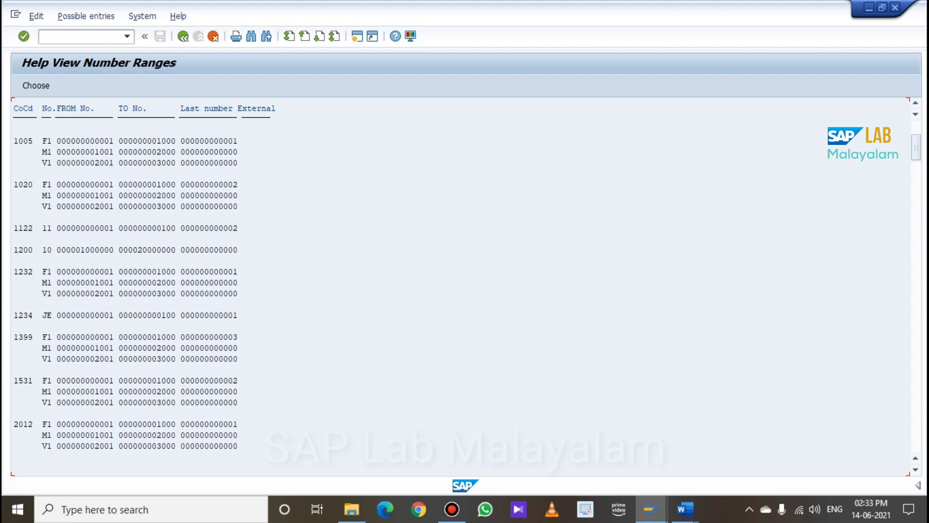
Find company code RP01's number ranges in the list and compare range 01 with the interval table in the SAP FICO THEORY AND PROCEDURE Word document.
left_click_drag(919, 146, 919, 409)
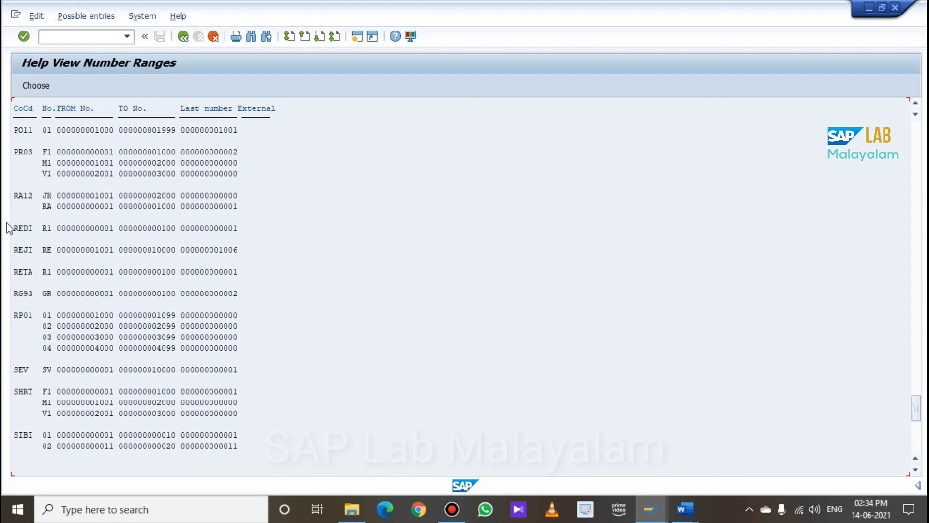
left_click(48, 315)
left_click(671, 514)
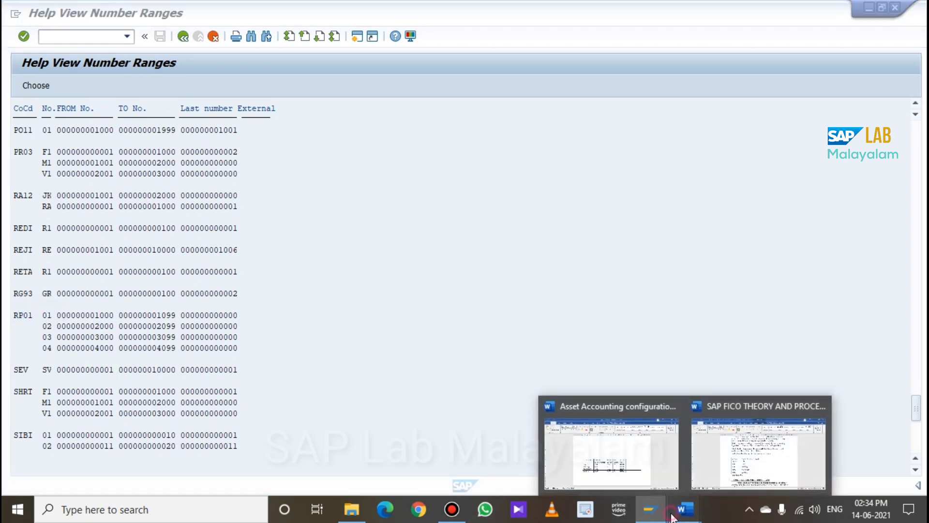
left_click(722, 472)
scroll(344, 337, "down", 1)
scroll(343, 336, "down", 4)
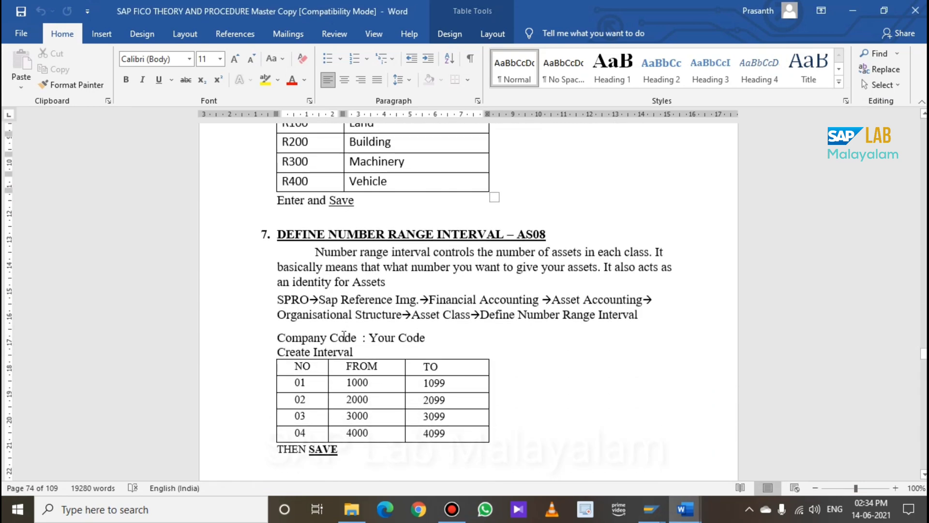
left_click_drag(308, 379, 280, 388)
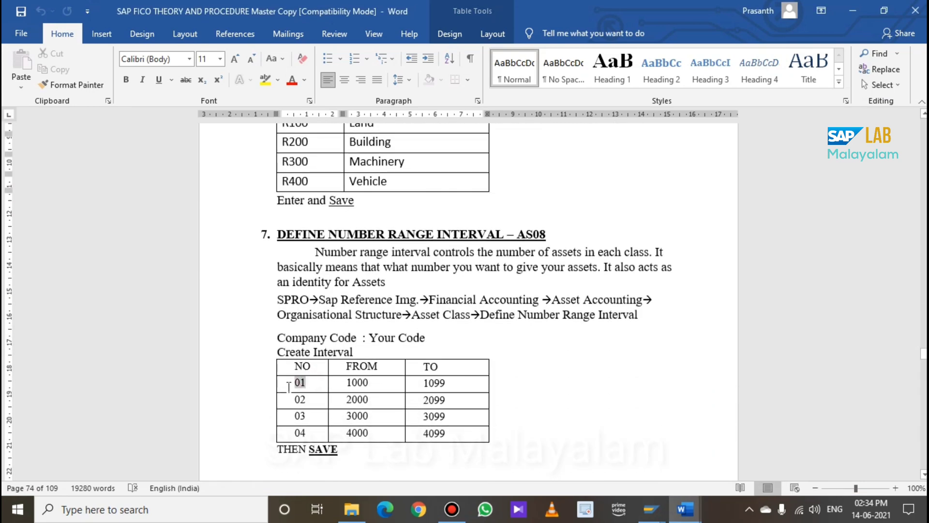
left_click(536, 369)
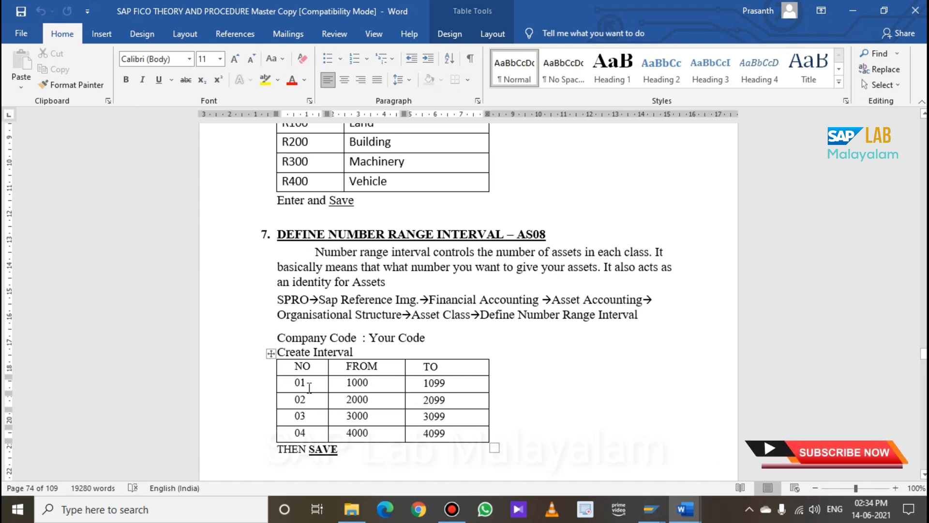
left_click_drag(308, 383, 293, 379)
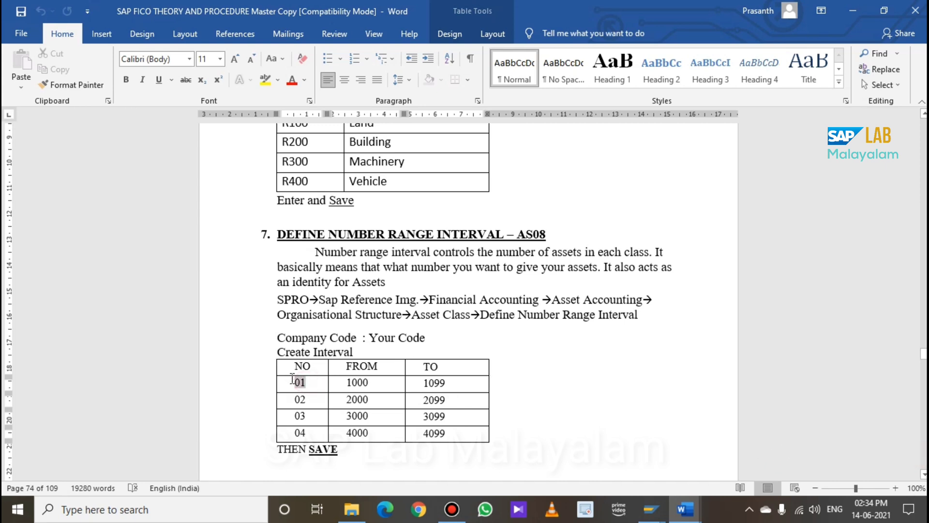
left_click(557, 363)
Switch back to SAP and assign number range 01 of company code RP01 to the Land asset class.
left_click(652, 517)
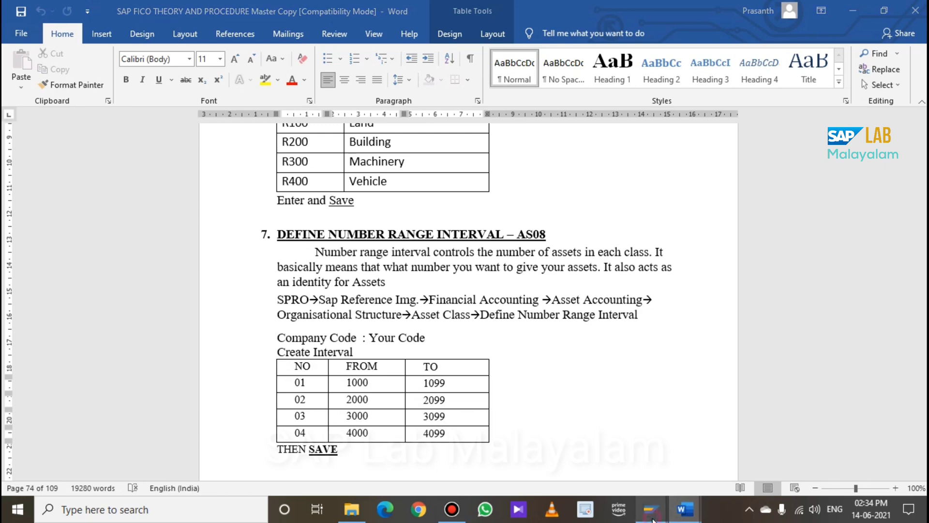
left_click(693, 438)
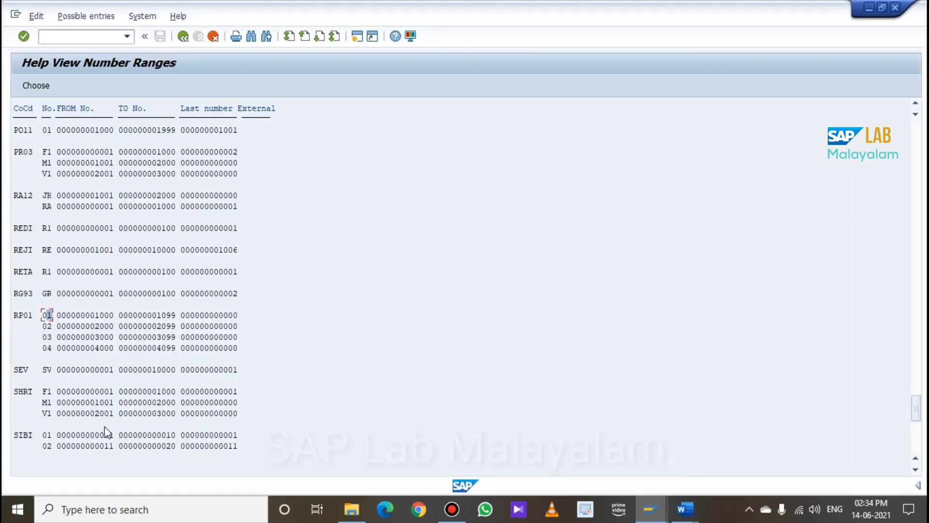
double_click(48, 315)
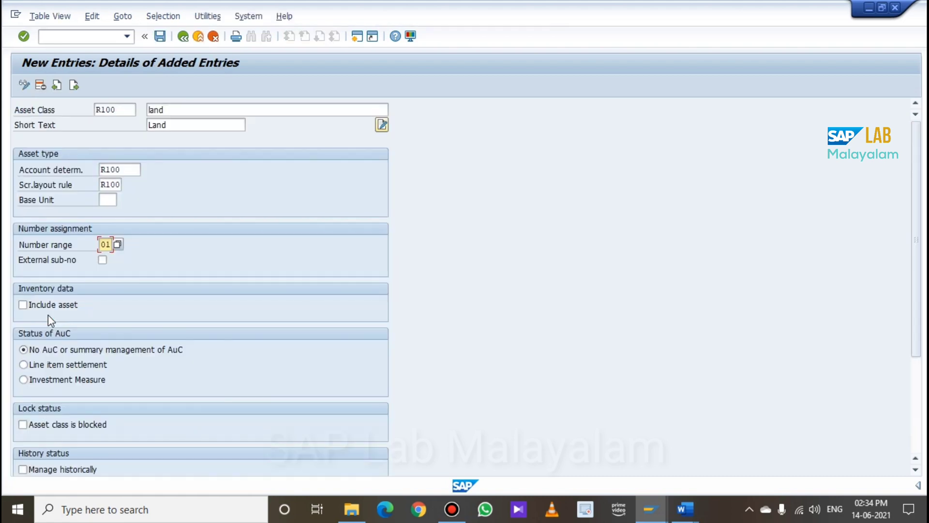
Set the Land asset class to include its assets in the inventory data.
scroll(322, 292, "down", 1)
scroll(321, 286, "down", 1)
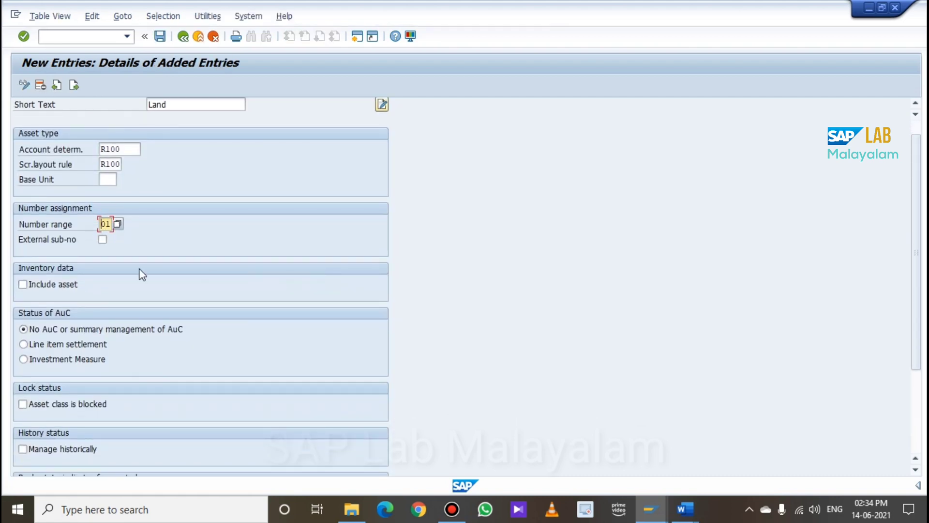
left_click(32, 285)
scroll(232, 367, "down", 1)
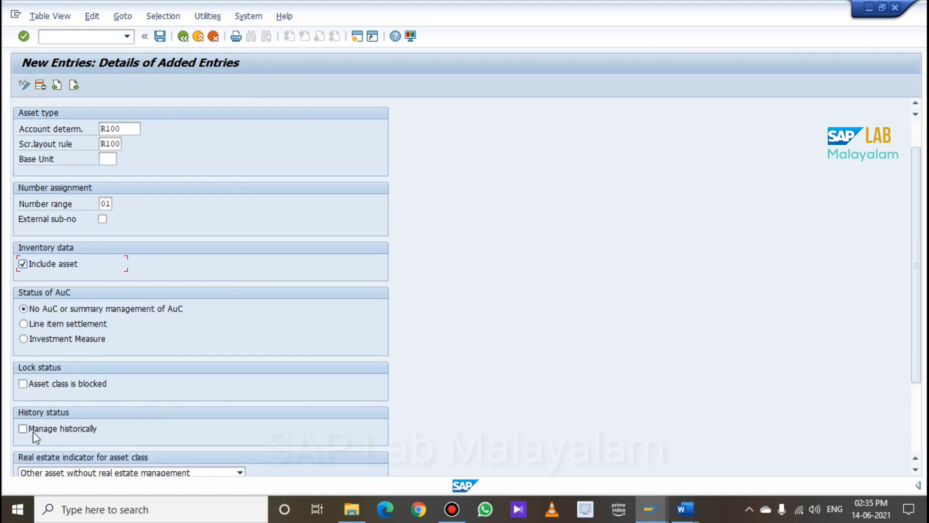
scroll(180, 430, "up", 1)
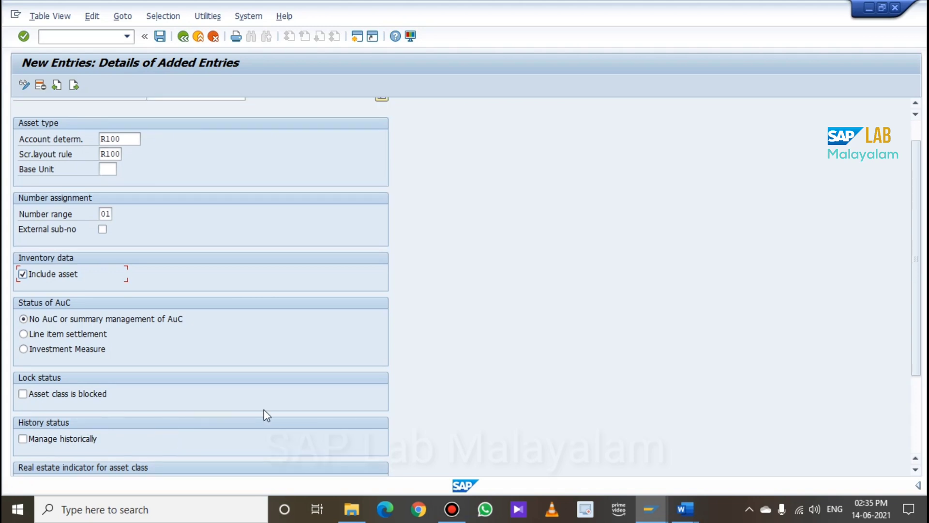
Save the R100 Land asset class to the customizing request described as rp01.
scroll(265, 411, "up", 2)
scroll(264, 411, "down", 2)
scroll(265, 410, "up", 3)
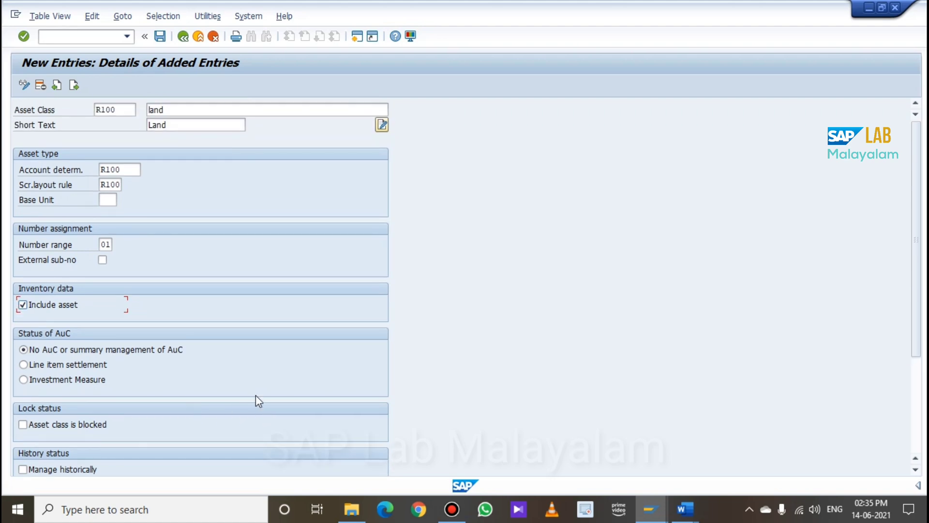
left_click(162, 39)
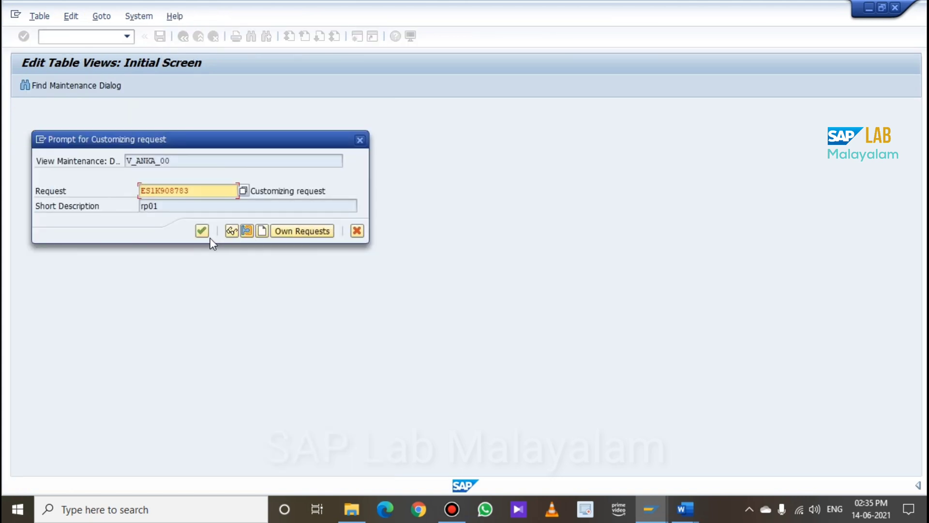
left_click(202, 234)
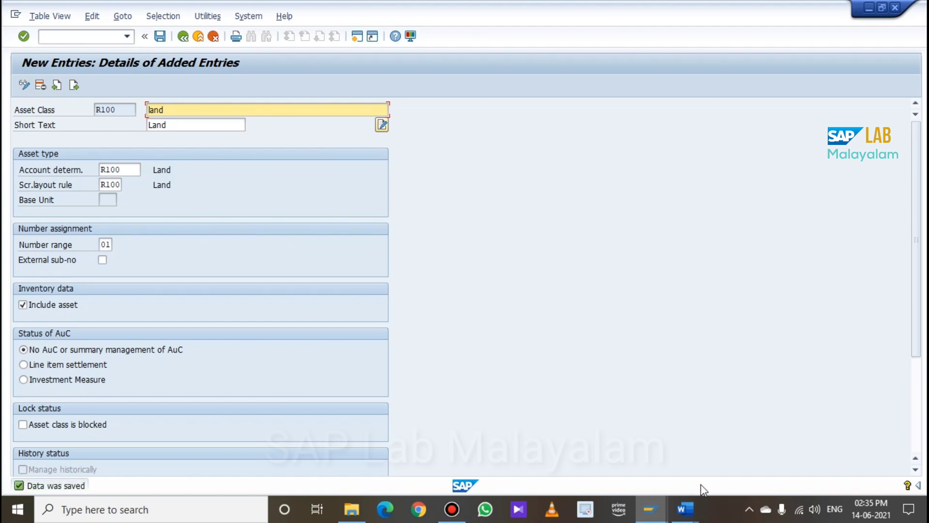
Check the asset class table in the Asset Accounting configuration Word document and return to SAP.
left_click(685, 509)
left_click(612, 476)
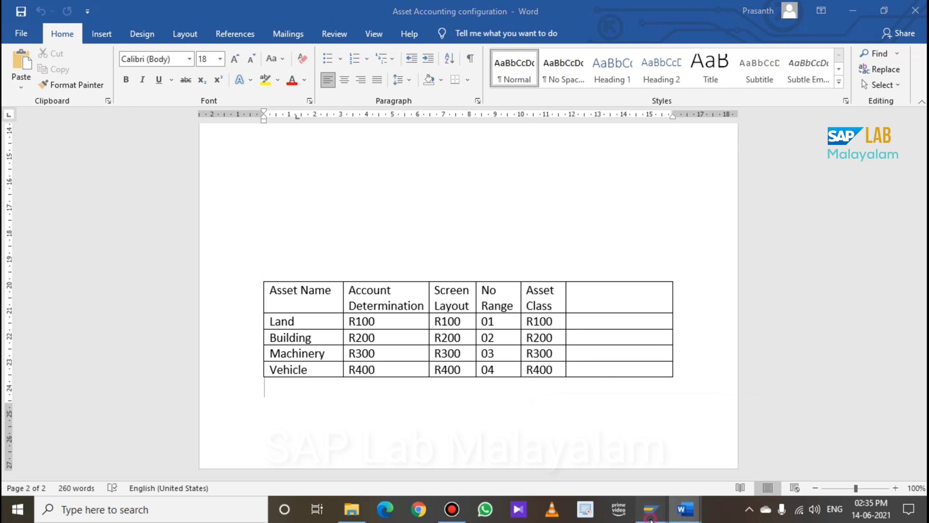
mouse_move(651, 508)
left_click(694, 473)
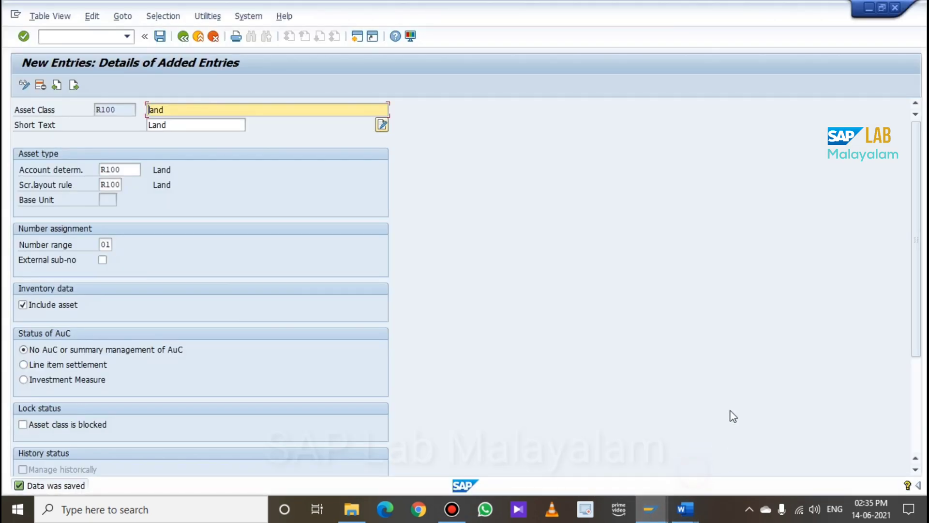
Start a new entry for asset class R200 with Building as both its description and short text.
left_click(74, 85)
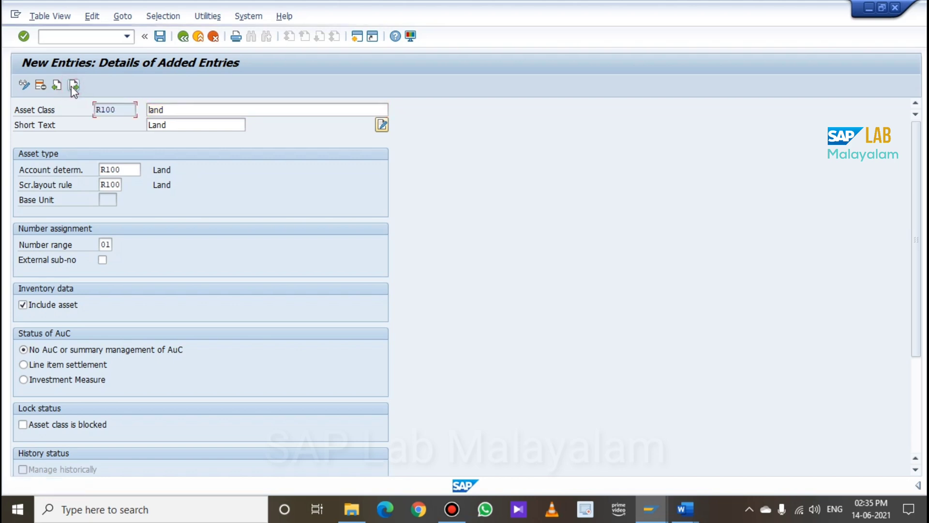
left_click(122, 109)
type("r200")
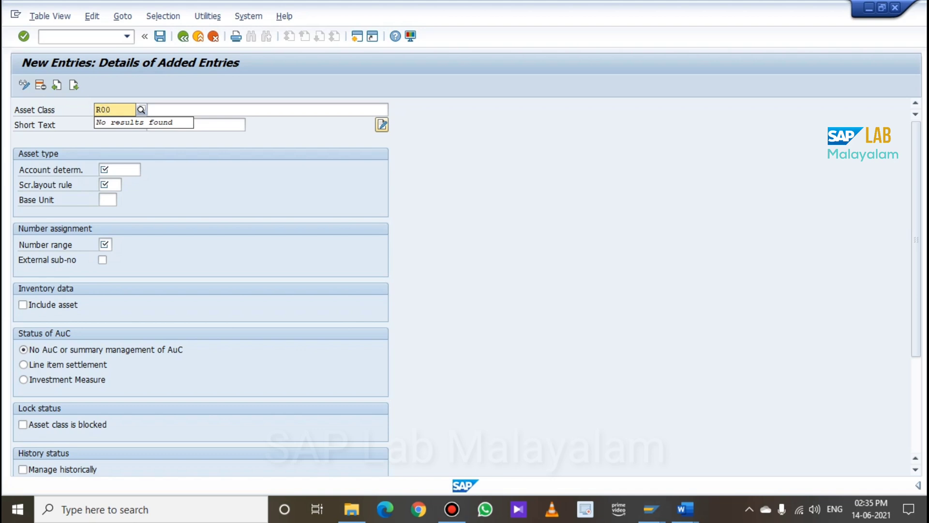
left_click(170, 107)
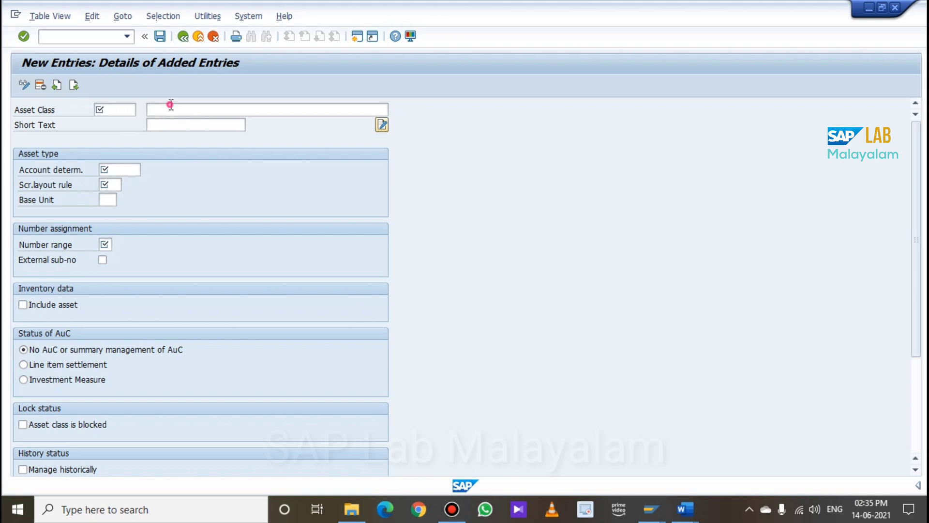
mouse_move(685, 509)
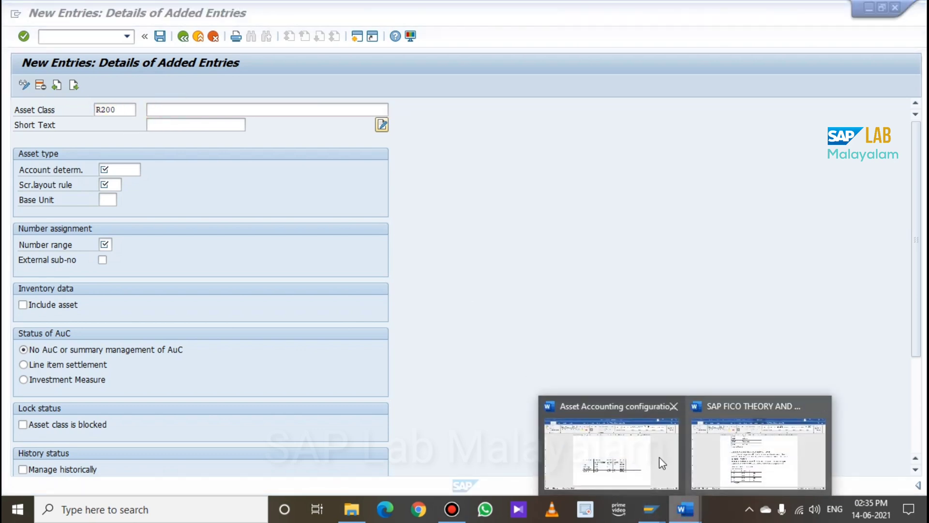
mouse_move(639, 462)
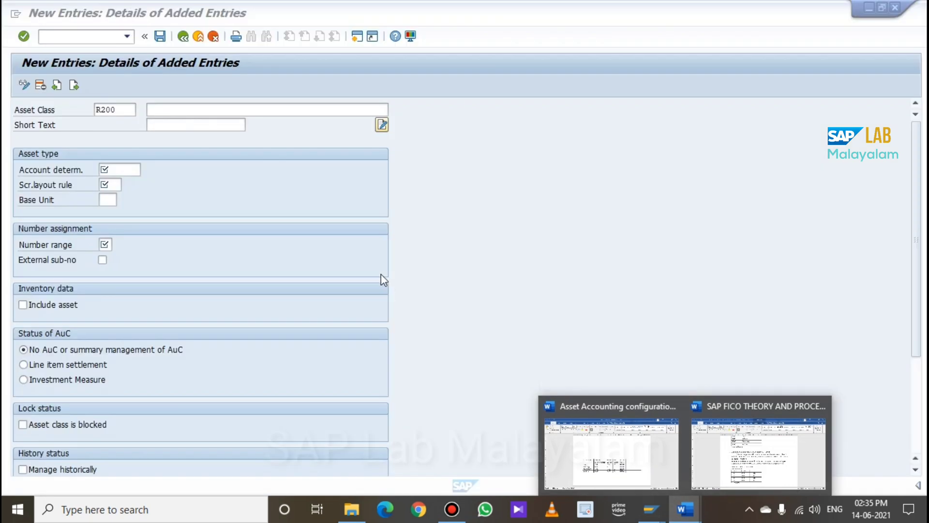
left_click(207, 105)
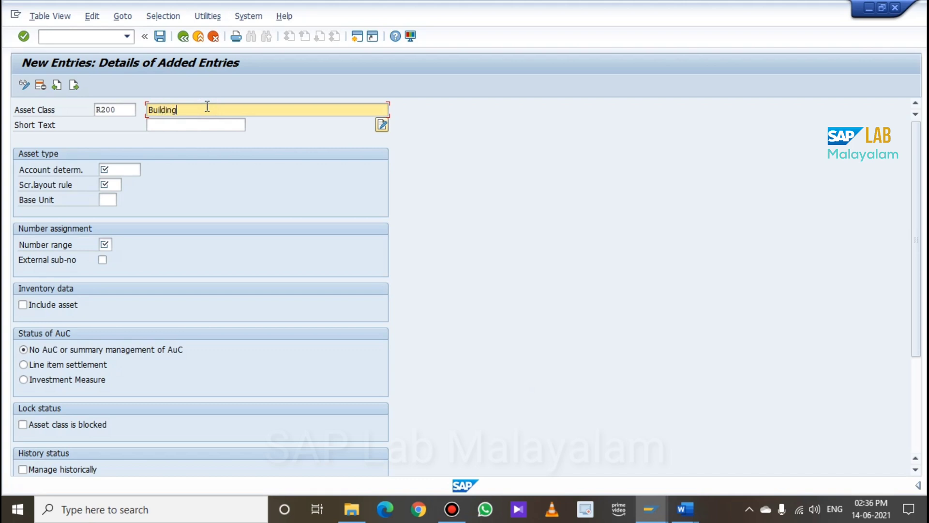
key("Tab")
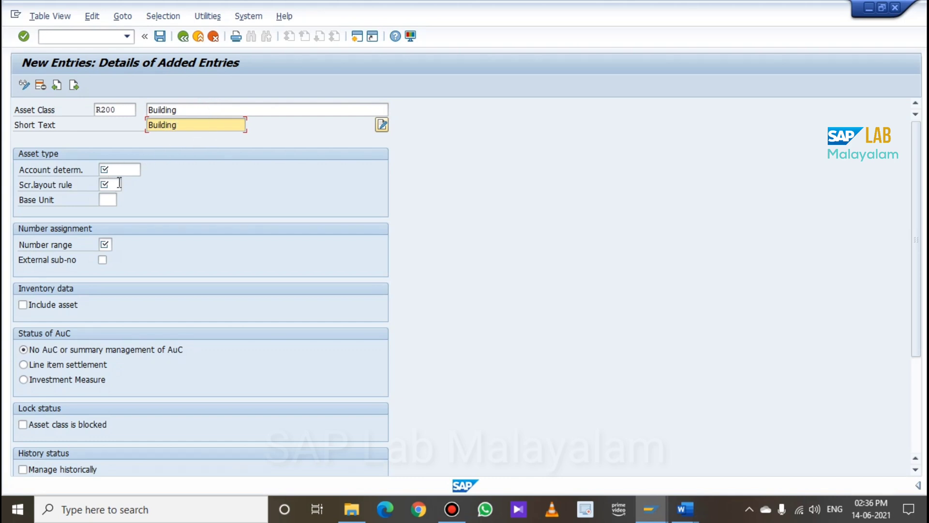
Look up the account determination for Building in the SAP FICO THEORY AND PROCEDURE Word document and return to SAP.
left_click(127, 170)
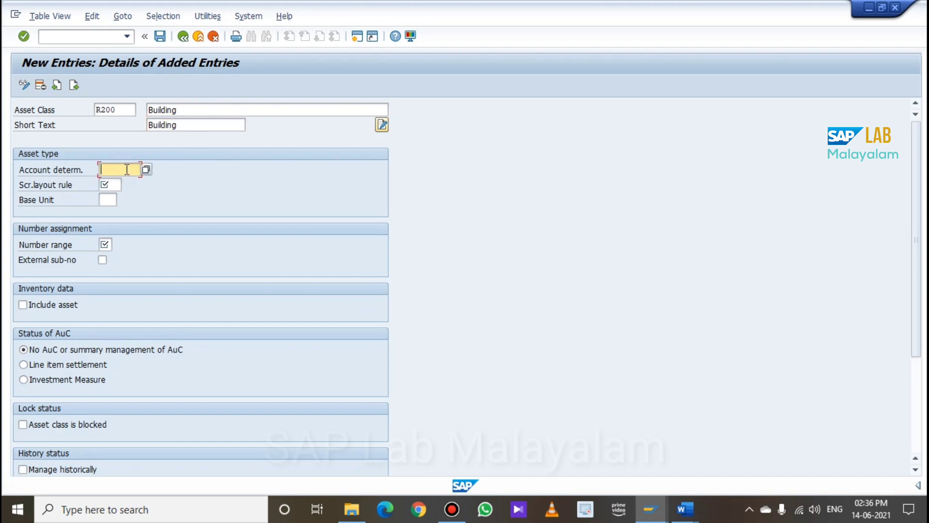
left_click(685, 510)
left_click(712, 470)
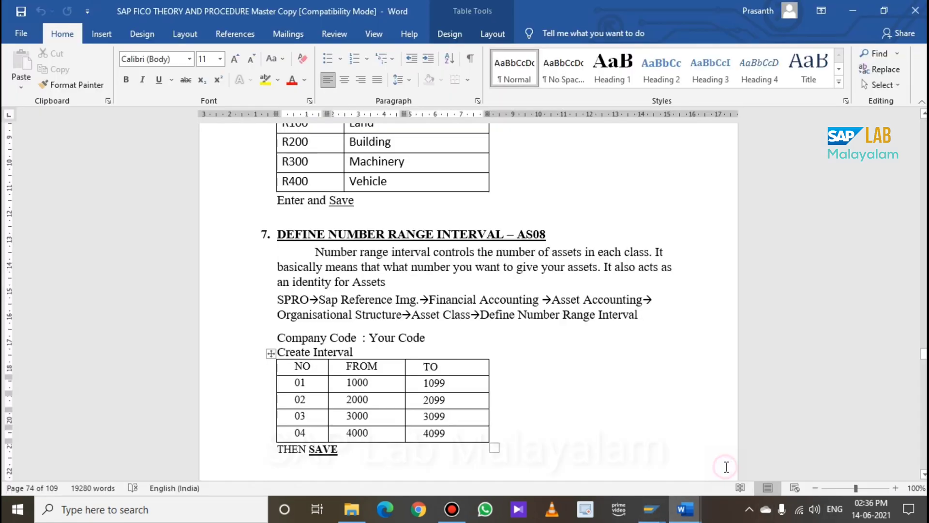
scroll(706, 442, "up", 5)
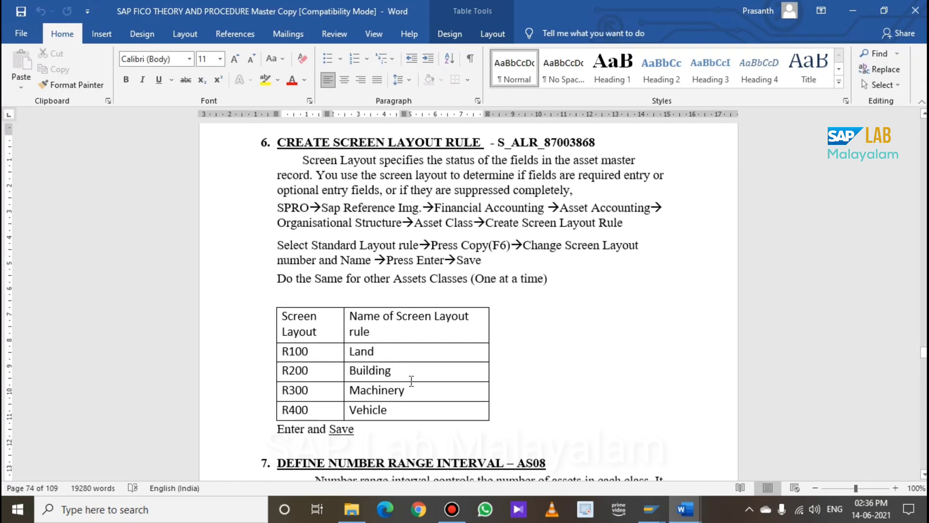
scroll(409, 376, "up", 10)
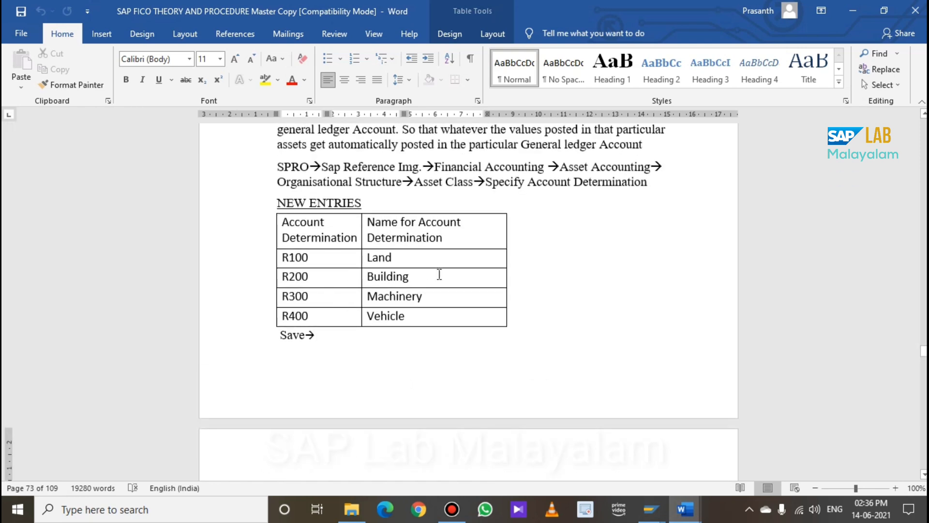
scroll(438, 274, "down", 10)
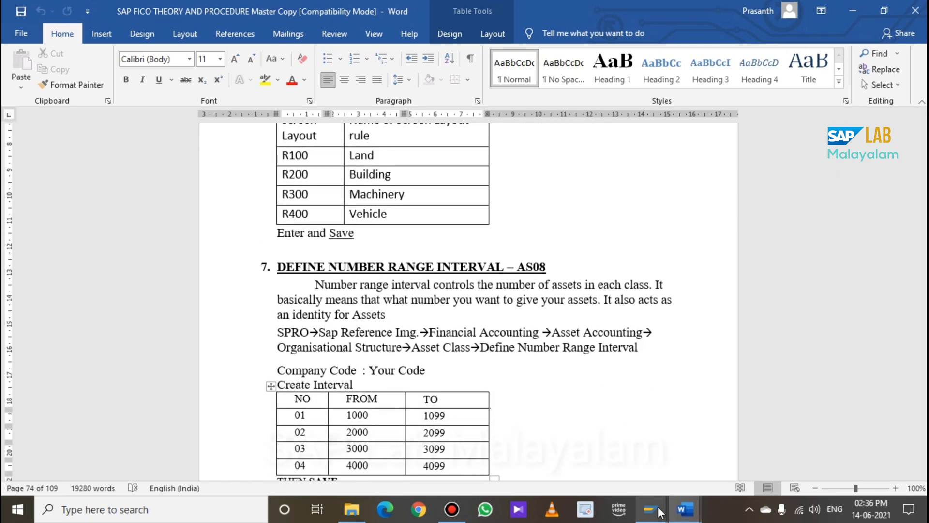
mouse_move(658, 506)
left_click(678, 472)
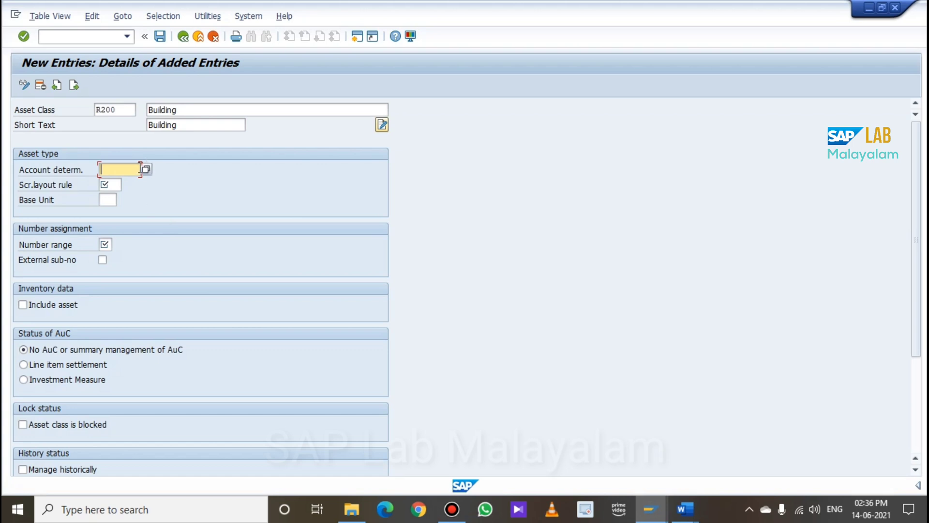
Set the Building asset class's account determination to R200 from the list of possible values.
left_click(146, 170)
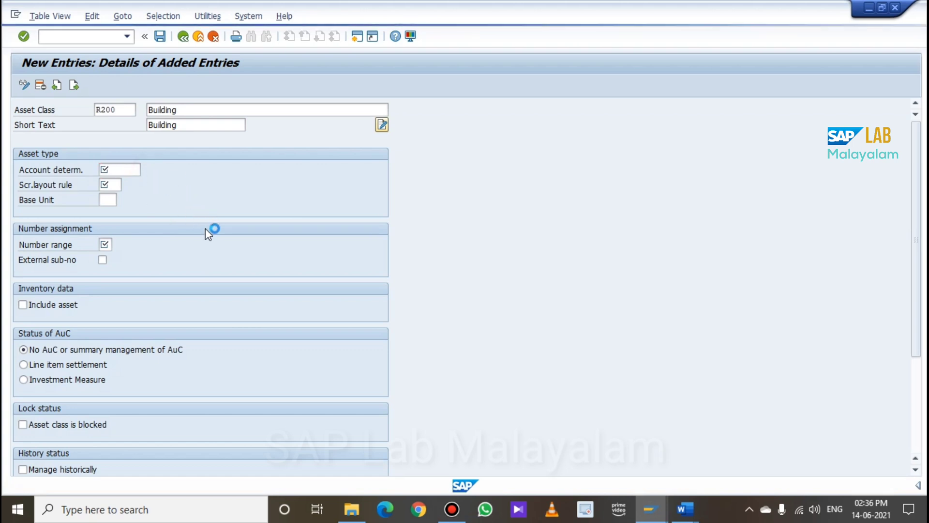
scroll(167, 309, "down", 20)
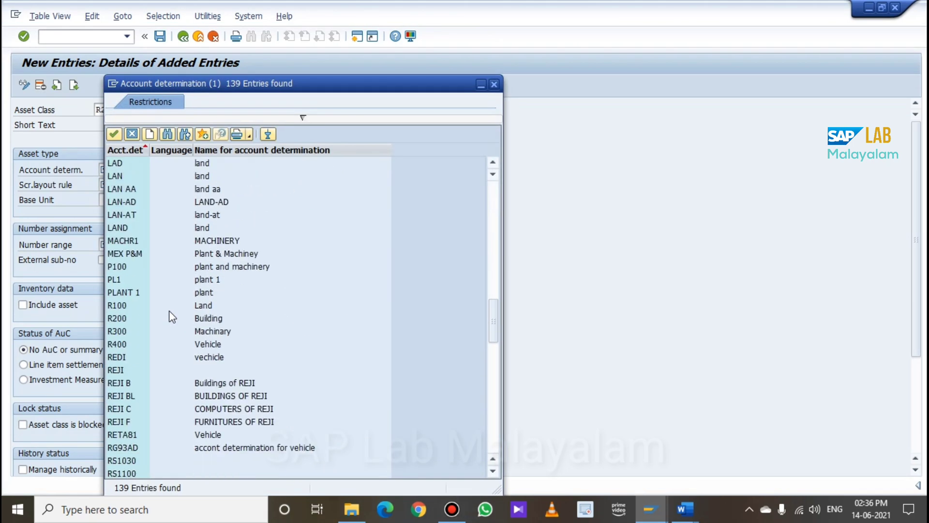
scroll(170, 310, "down", 1)
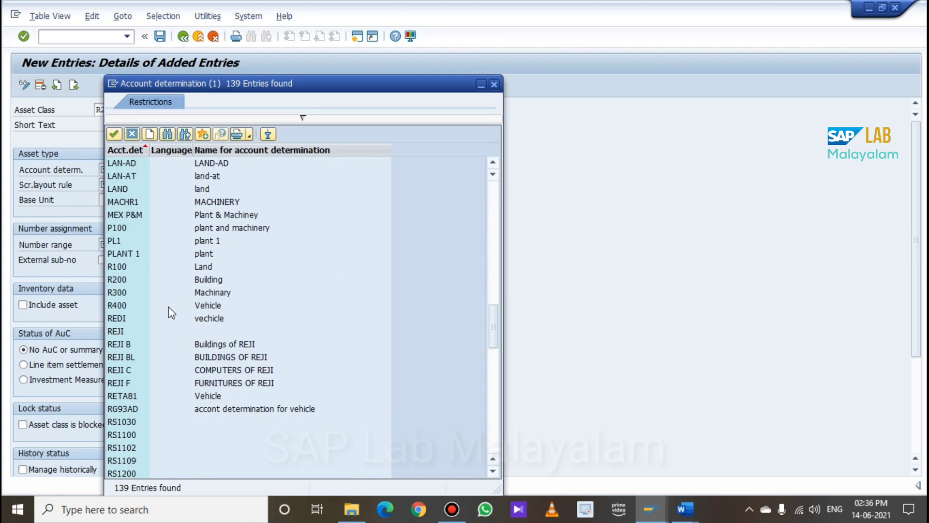
left_click(213, 280)
Set the Building asset class's screen layout rule to R200 Buildings from the list of possible values.
left_click(109, 185)
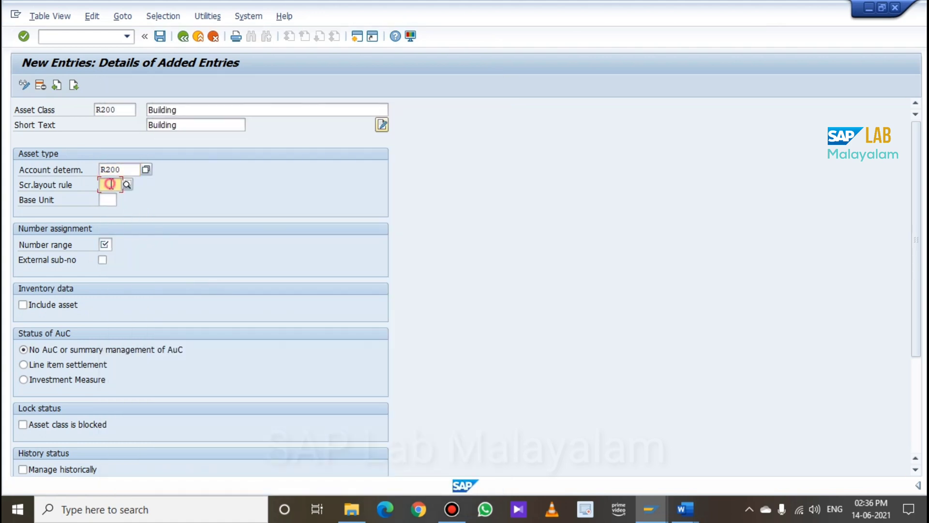
left_click(127, 184)
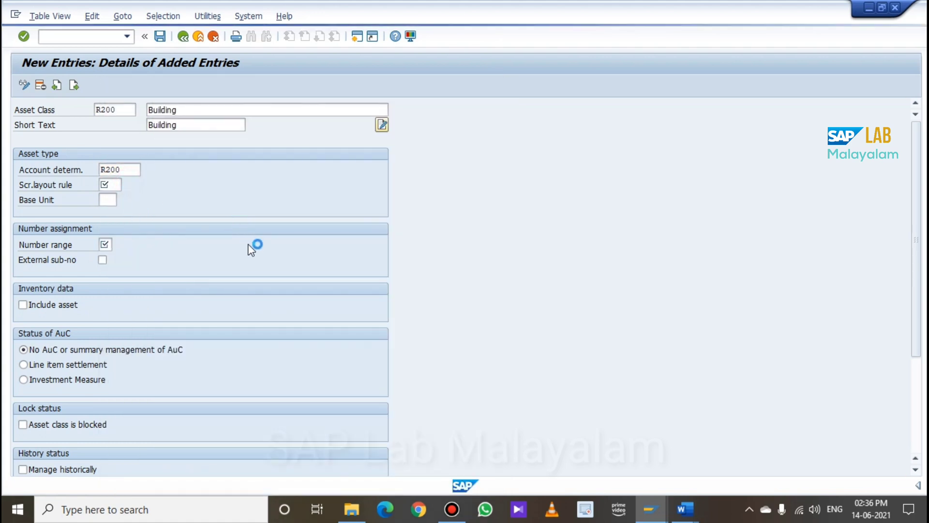
scroll(211, 245, "down", 20)
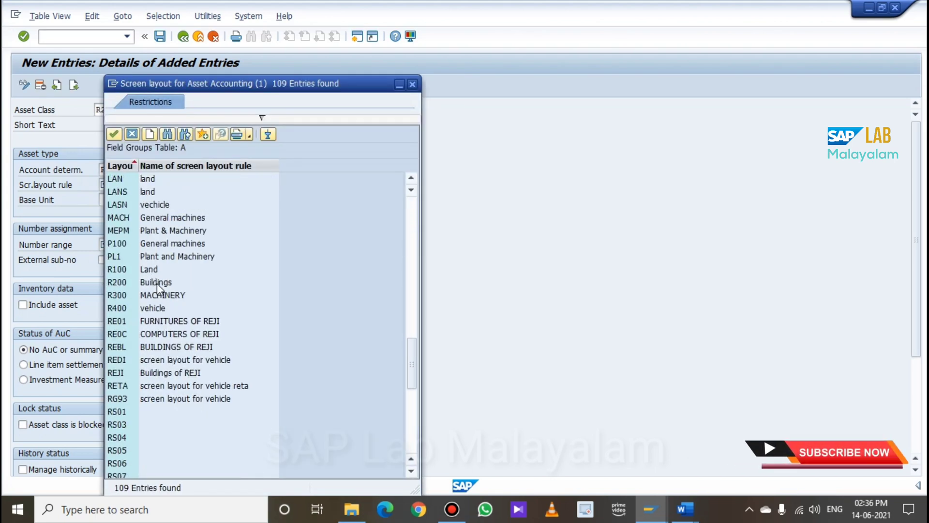
double_click(157, 283)
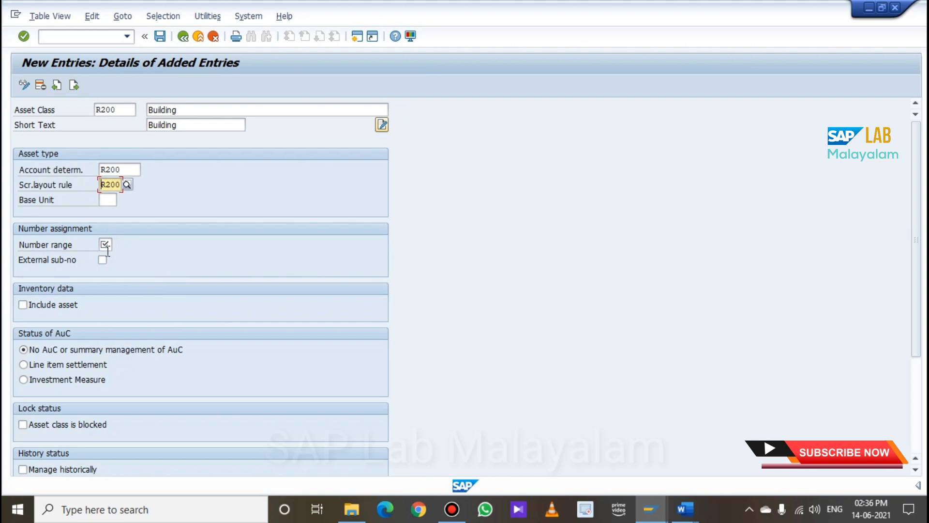
Set the Building asset class's number range to 02 by choosing it under company code RP01 in the number range list.
left_click(105, 244)
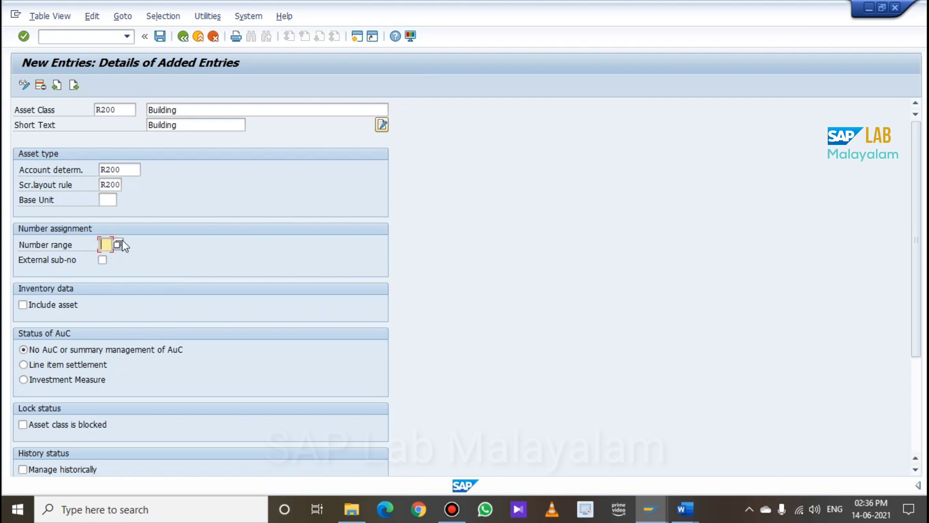
key("F4")
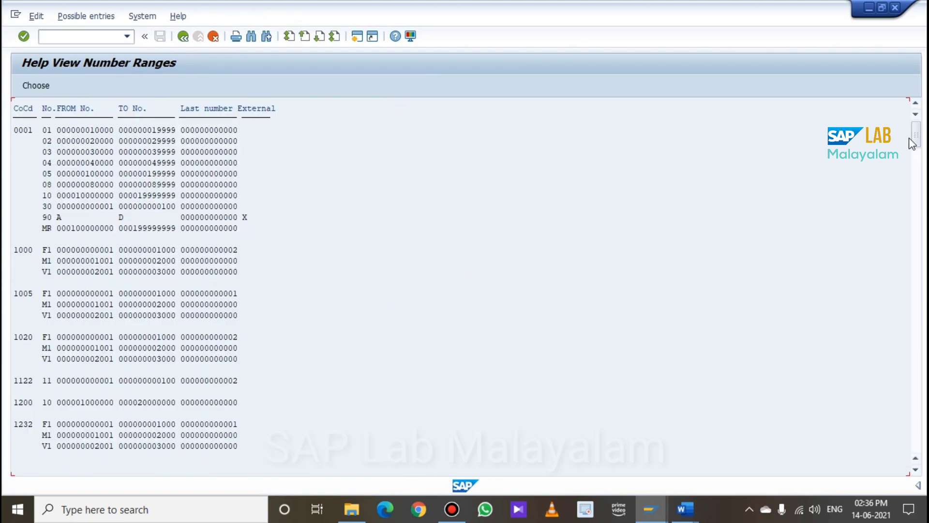
left_click_drag(915, 137, 907, 348)
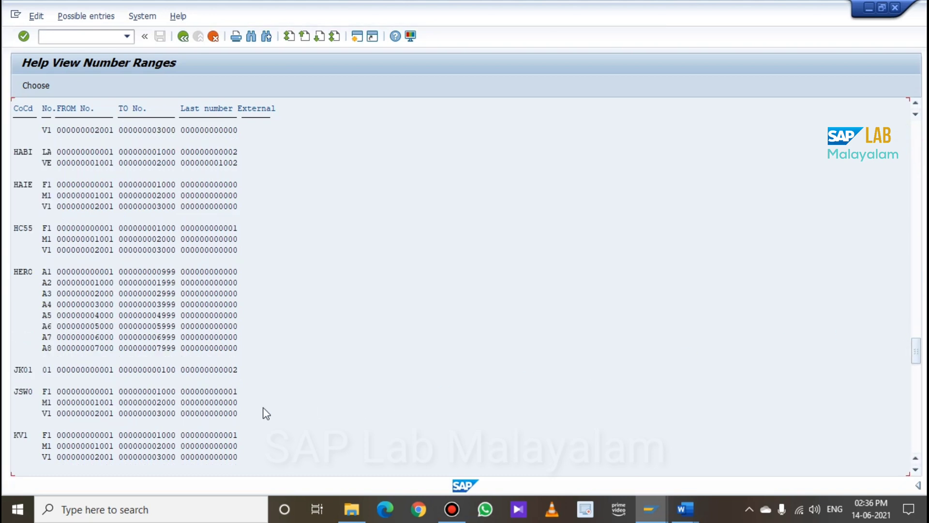
scroll(143, 353, "up", 1)
scroll(144, 354, "down", 1)
scroll(143, 353, "down", 1)
left_click(915, 352)
left_click_drag(915, 352, 915, 386)
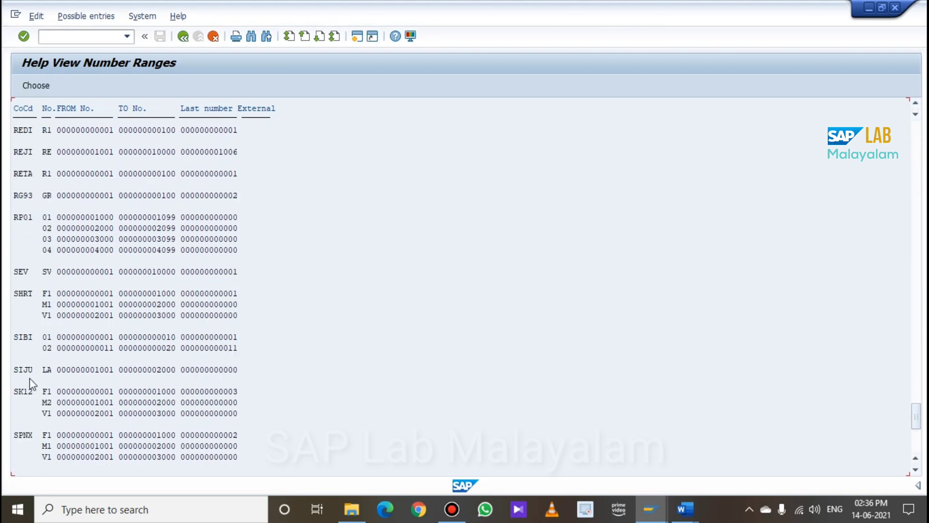
left_click(47, 228)
double_click(47, 228)
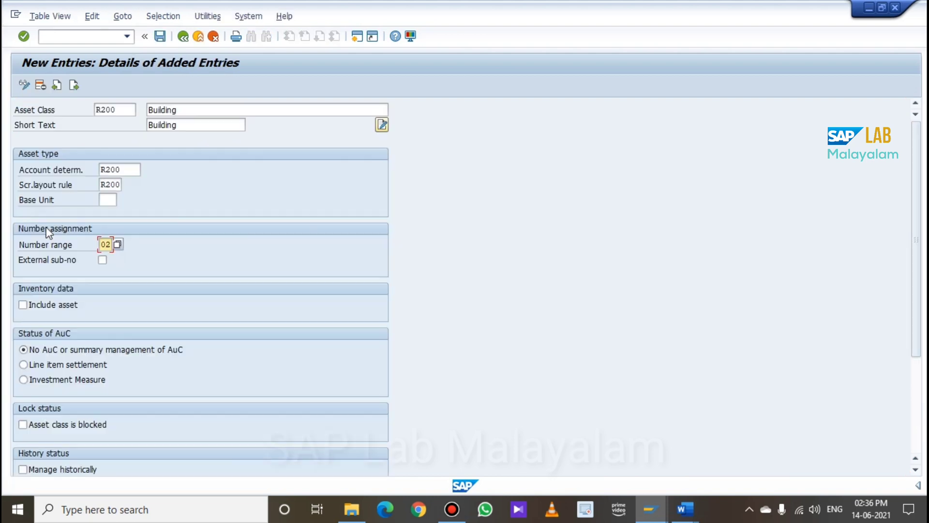
Include the asset in the Building class's inventory data, then save the entry and move to a blank one.
left_click(23, 305)
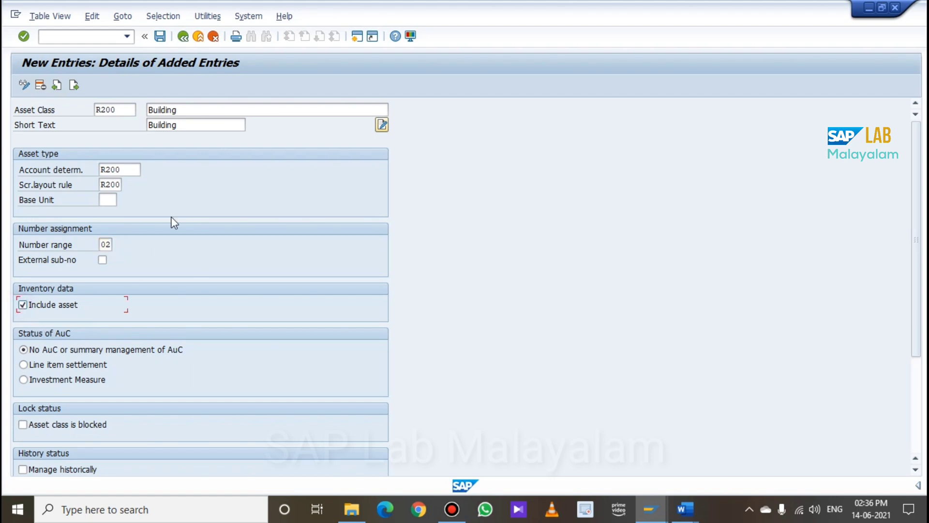
left_click(160, 36)
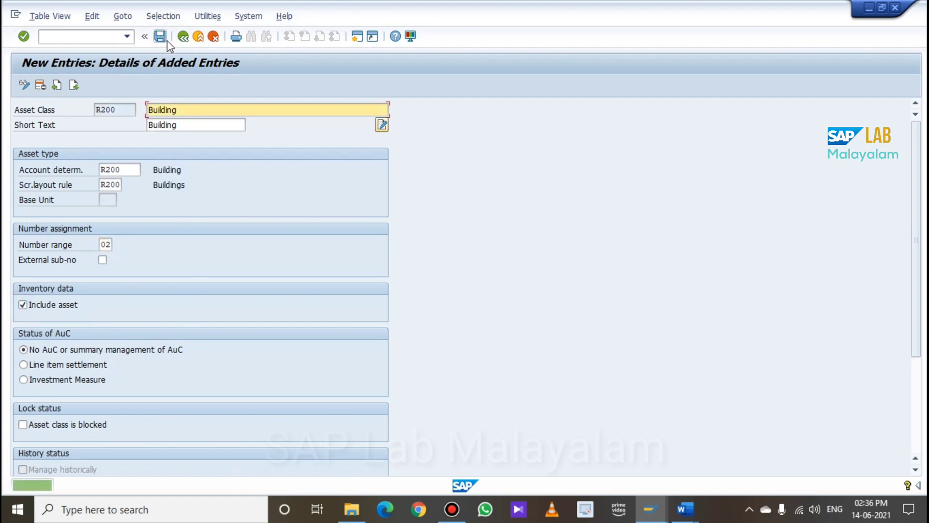
left_click(75, 86)
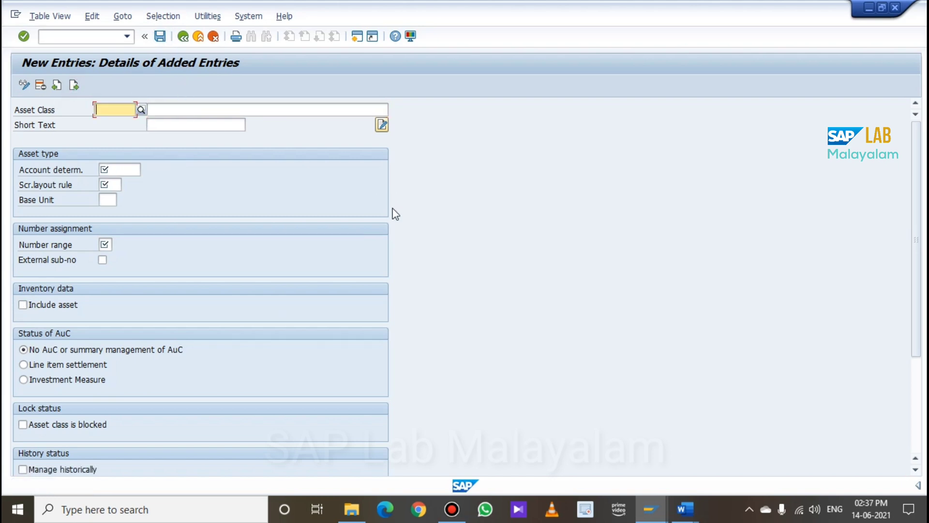
Check the Machinery row of the asset class table in the Asset Accounting configuration Word document and return to SAP.
left_click(684, 509)
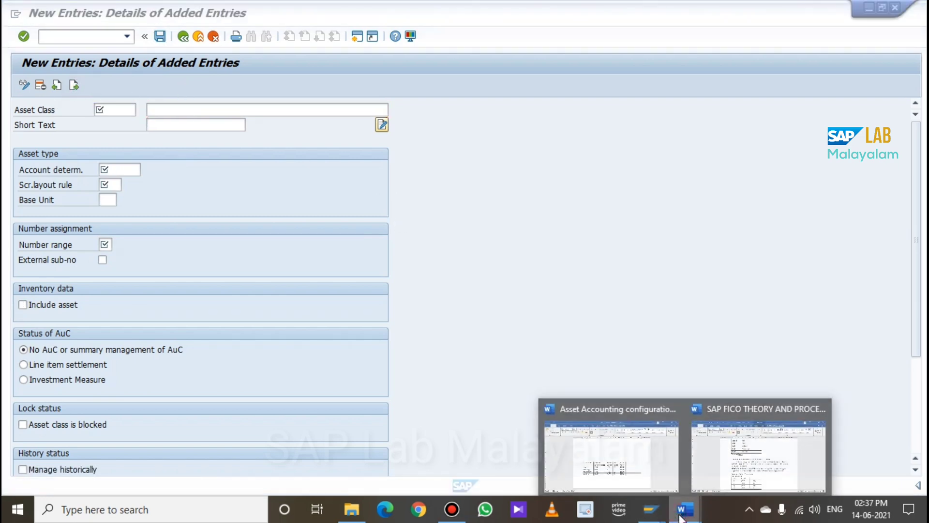
left_click(600, 450)
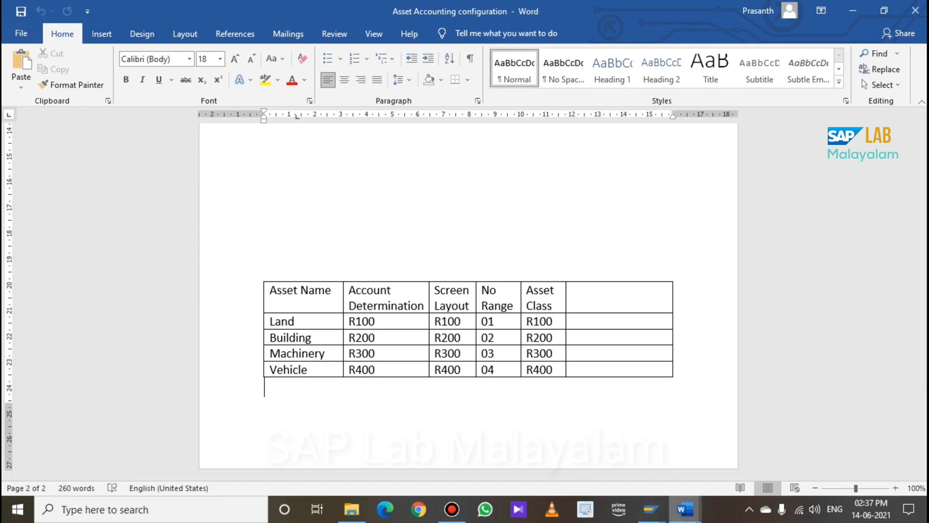
left_click_drag(392, 355, 349, 354)
left_click(449, 354)
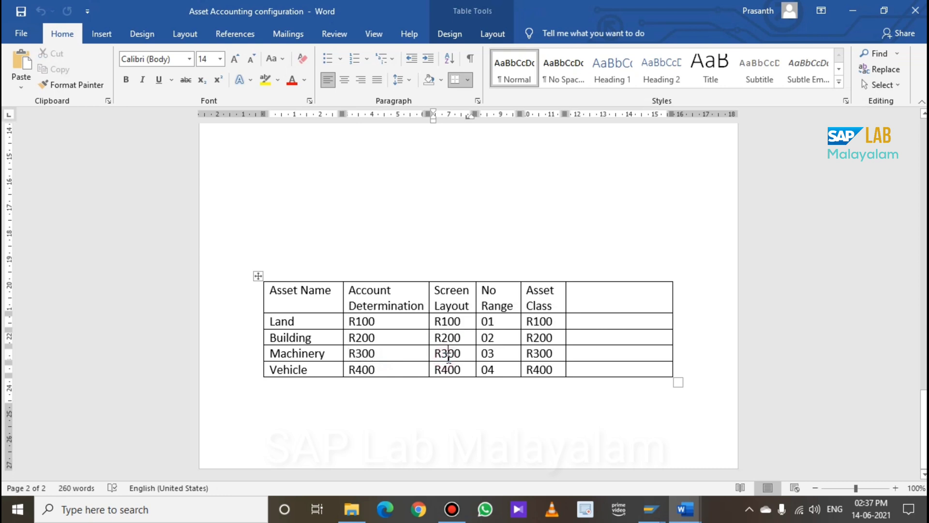
left_click(506, 355)
left_click_drag(562, 353, 531, 353)
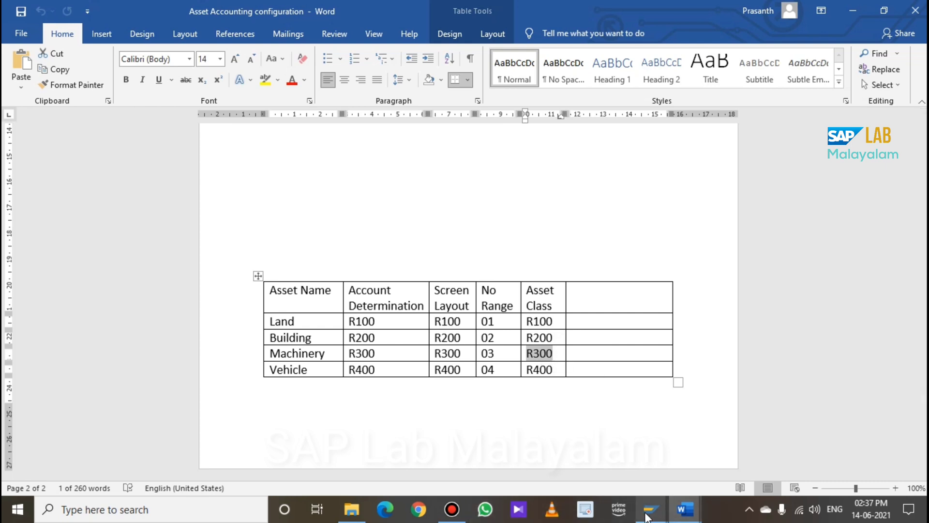
mouse_move(651, 509)
left_click(678, 472)
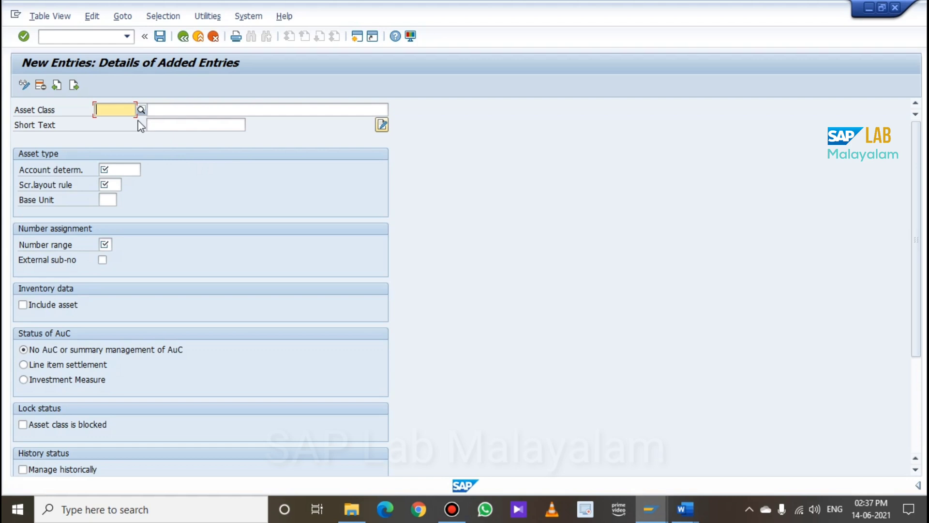
Enter asset class R300 with Machinery as both its description and short text.
type("R300")
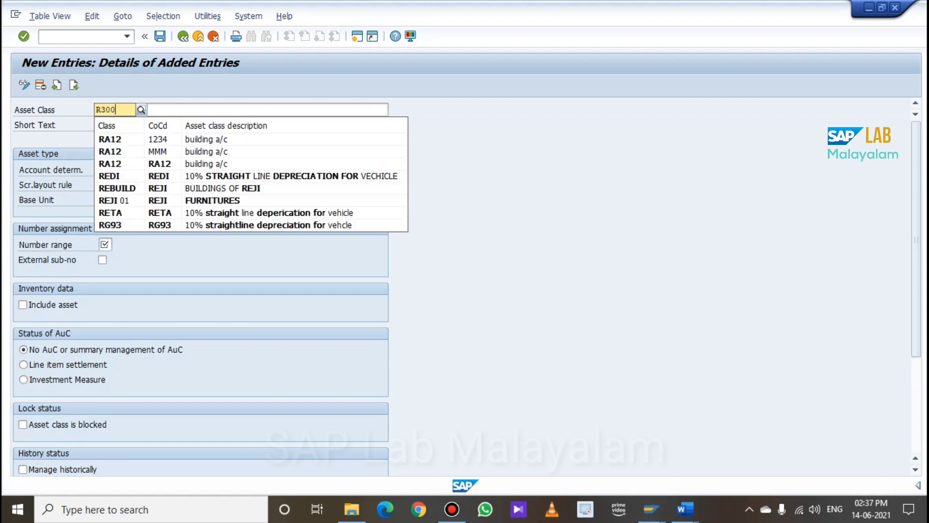
key("Return")
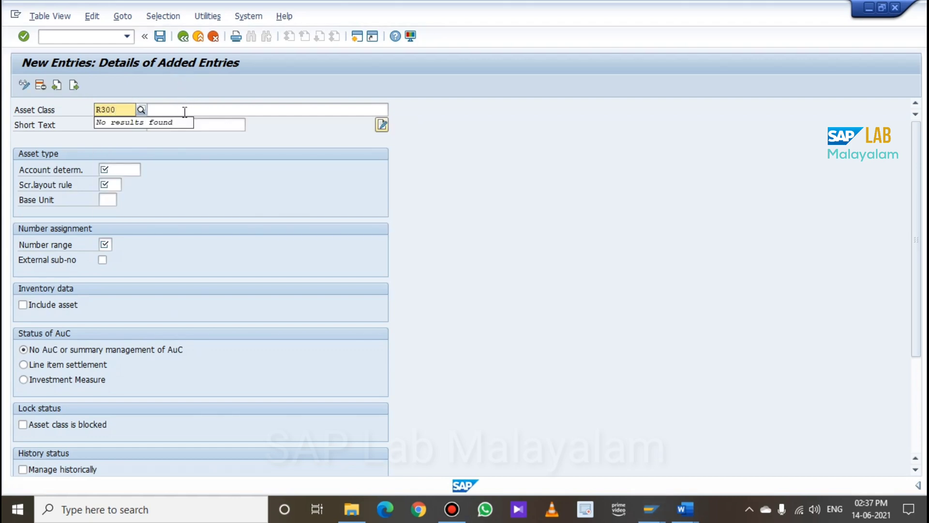
left_click(185, 111)
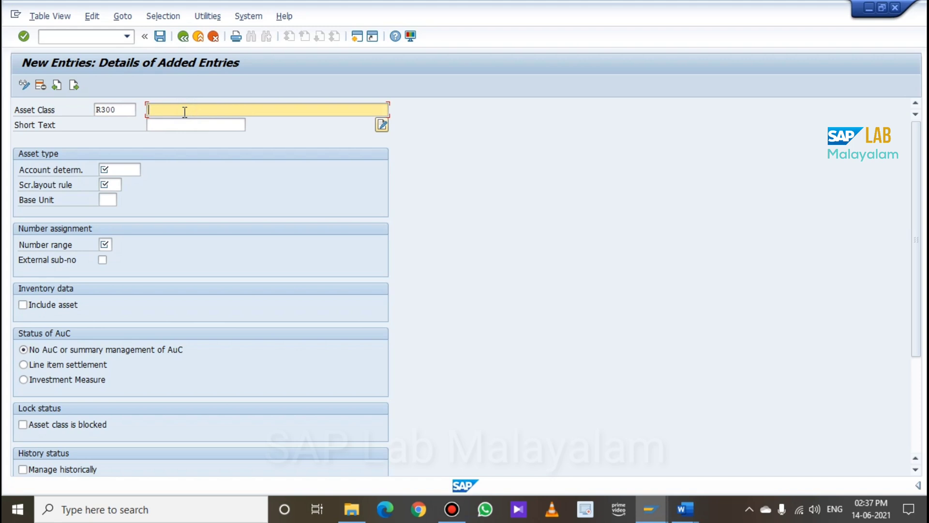
type("Machinery")
left_click(186, 125)
type("Mac")
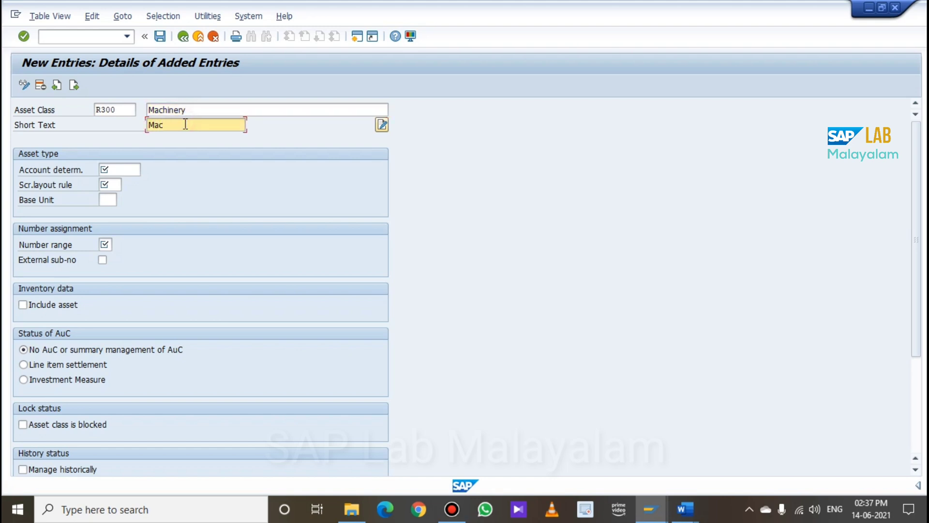
type("hiner")
key("BackSpace")
left_click(210, 106)
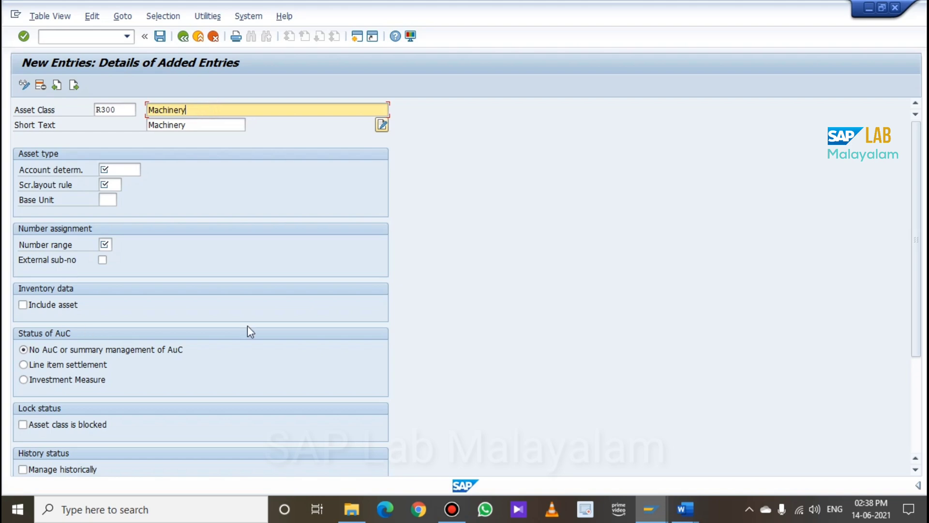
Set the Machinery asset class's account determination to R300 from the list of possible values.
left_click(108, 170)
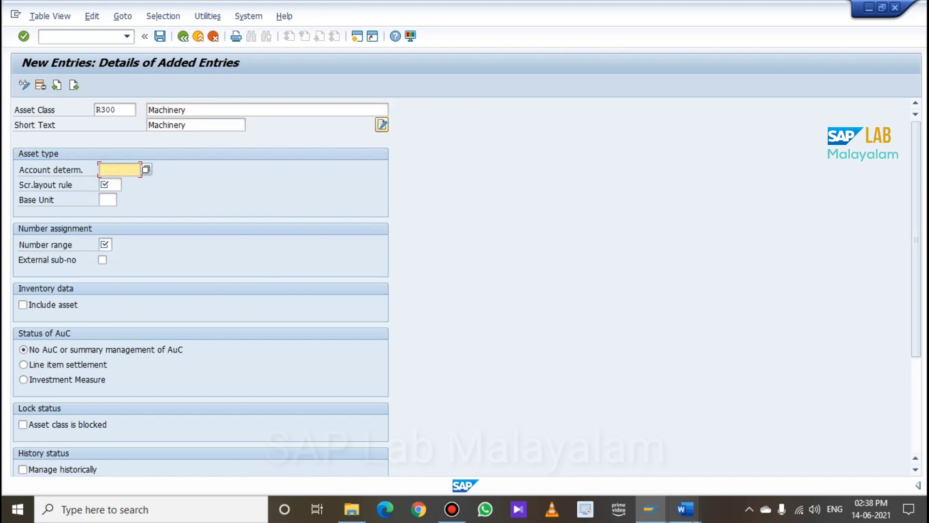
mouse_move(685, 509)
left_click(734, 474)
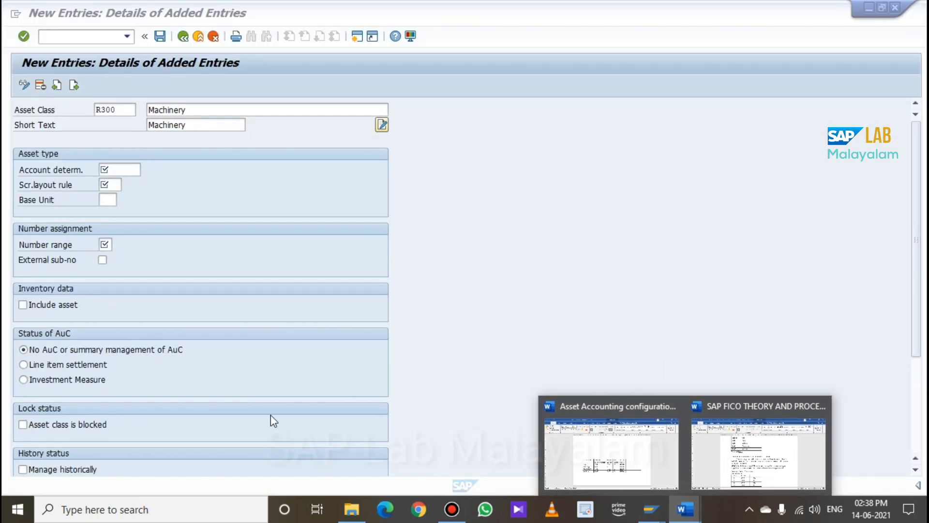
left_click(115, 169)
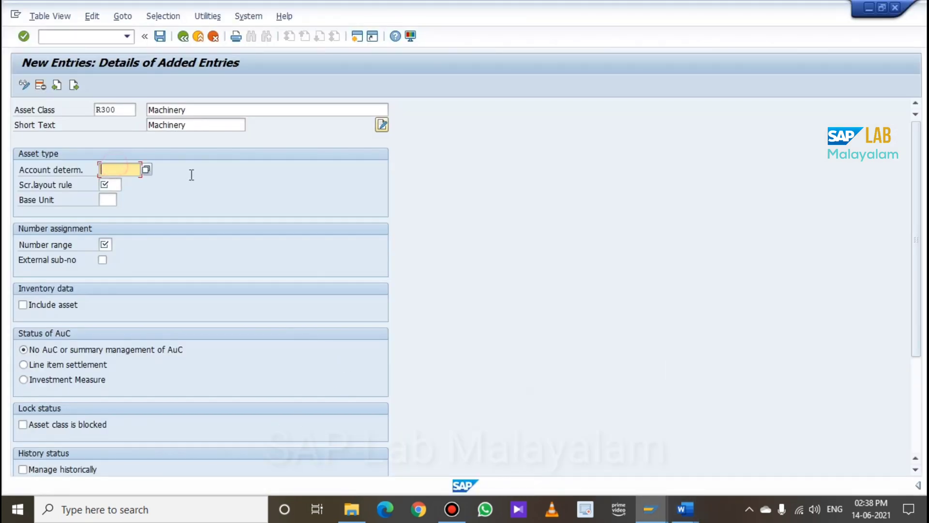
left_click(147, 170)
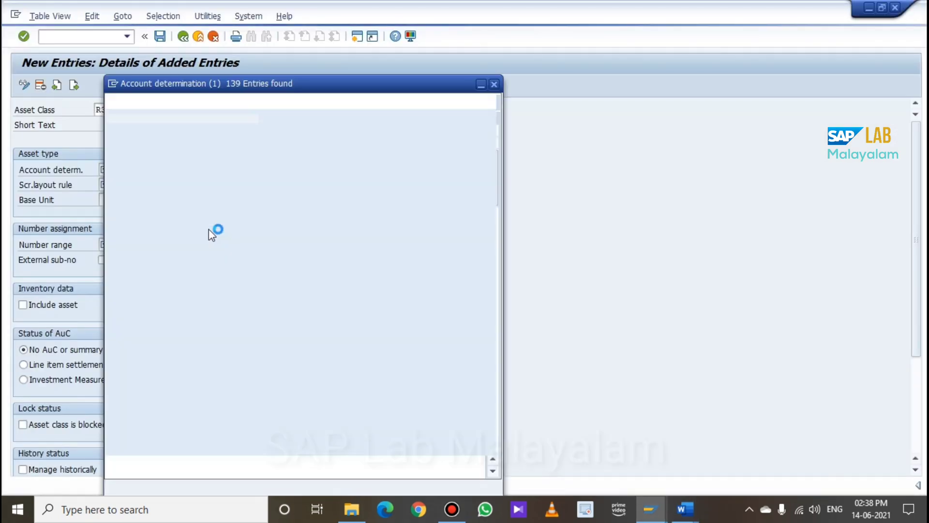
scroll(147, 338, "down", 15)
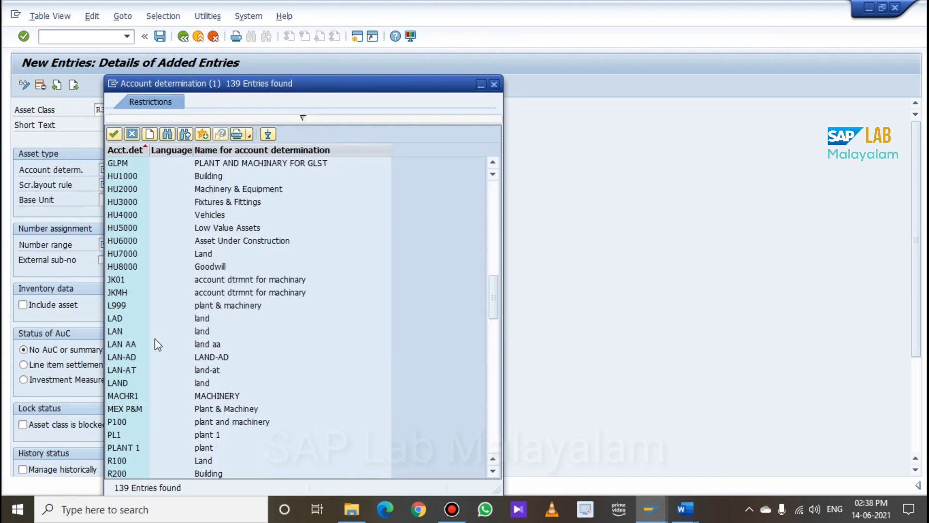
scroll(157, 341, "down", 10)
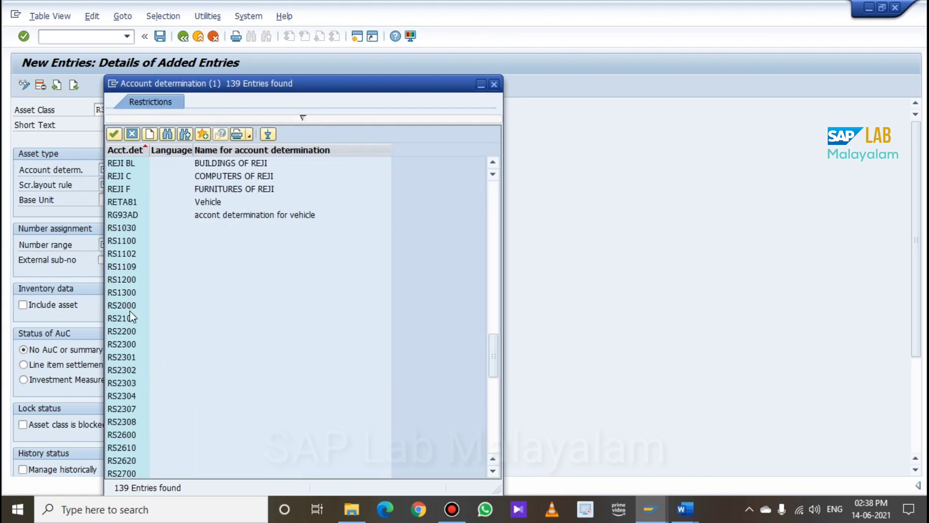
scroll(130, 314, "up", 5)
scroll(130, 314, "down", 13)
scroll(129, 314, "up", 3)
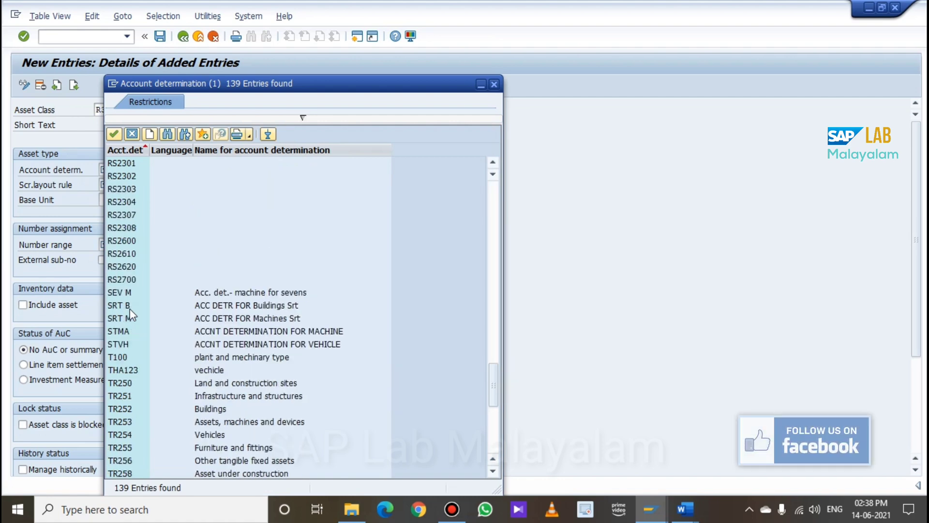
scroll(131, 314, "up", 8)
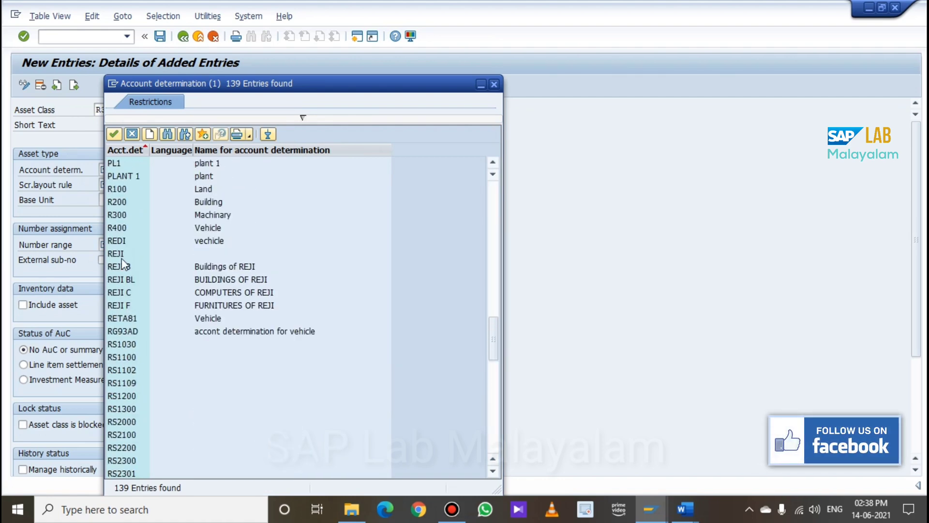
scroll(122, 260, "up", 4)
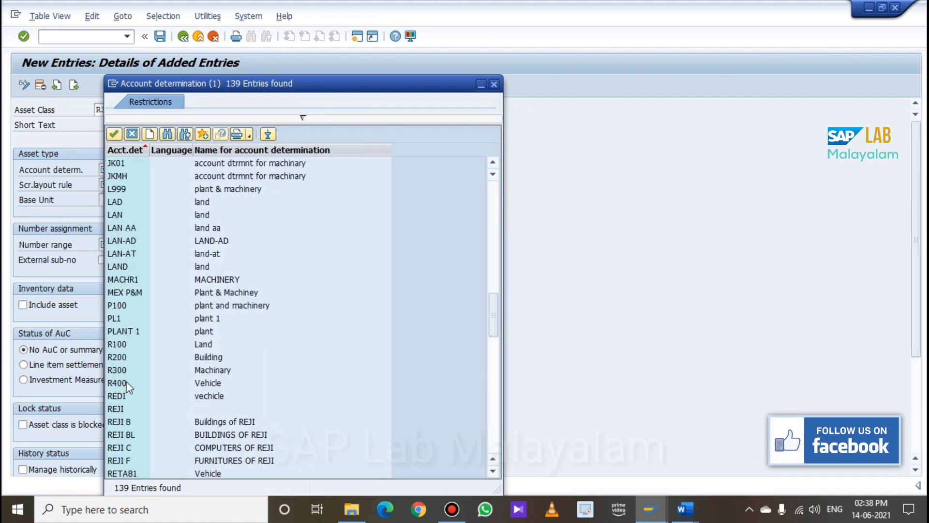
double_click(121, 369)
Set the Machinery asset class's screen layout rule to R300 from the list of possible values.
left_click(111, 186)
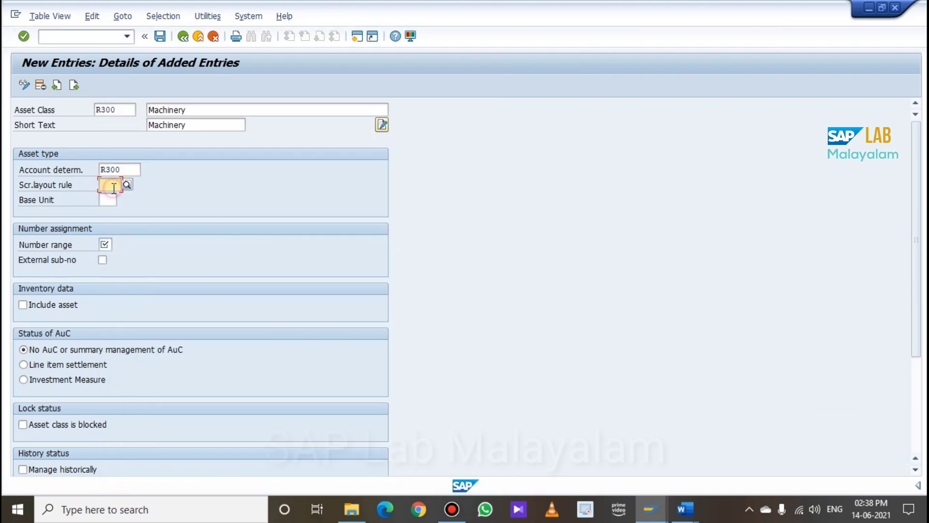
left_click(127, 184)
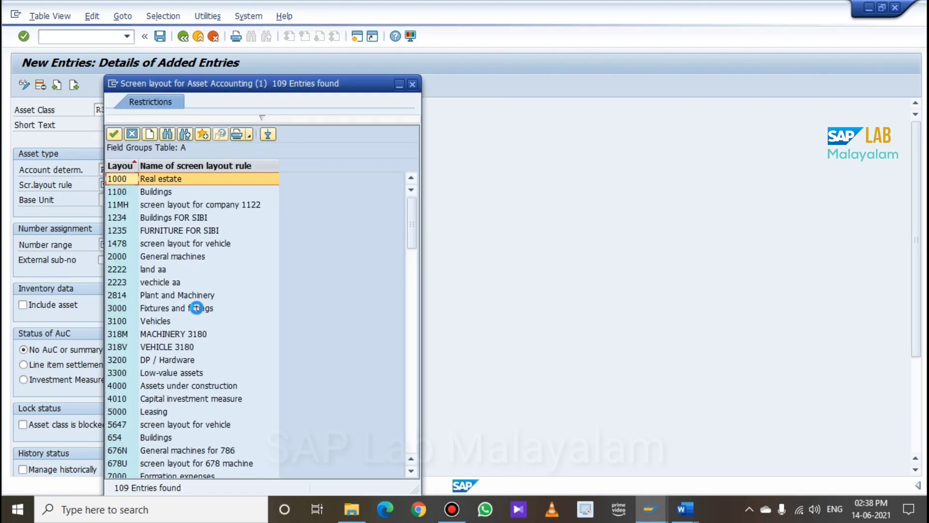
scroll(196, 308, "down", 15)
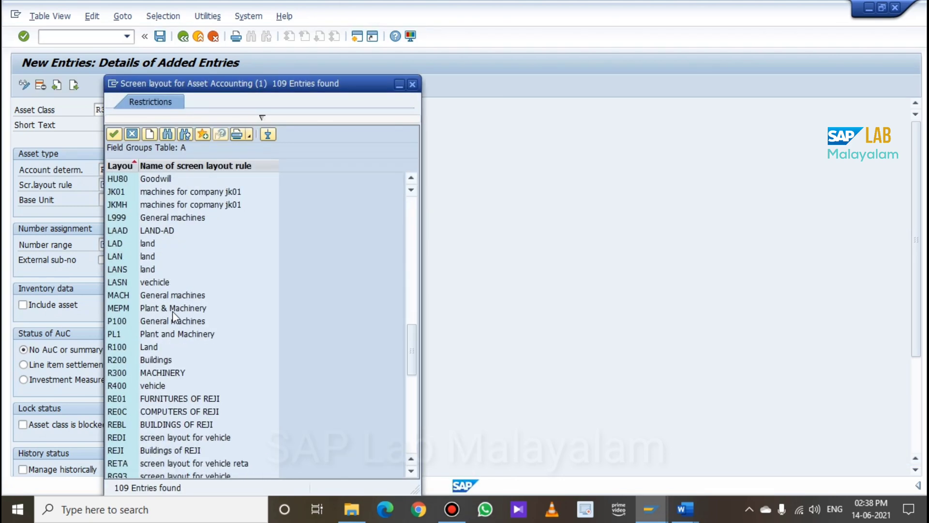
scroll(173, 316, "down", 2)
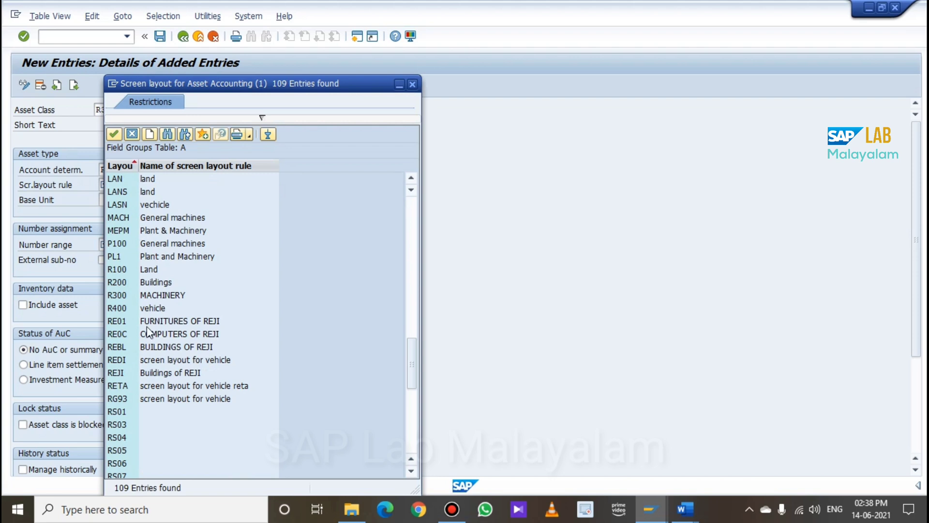
double_click(155, 293)
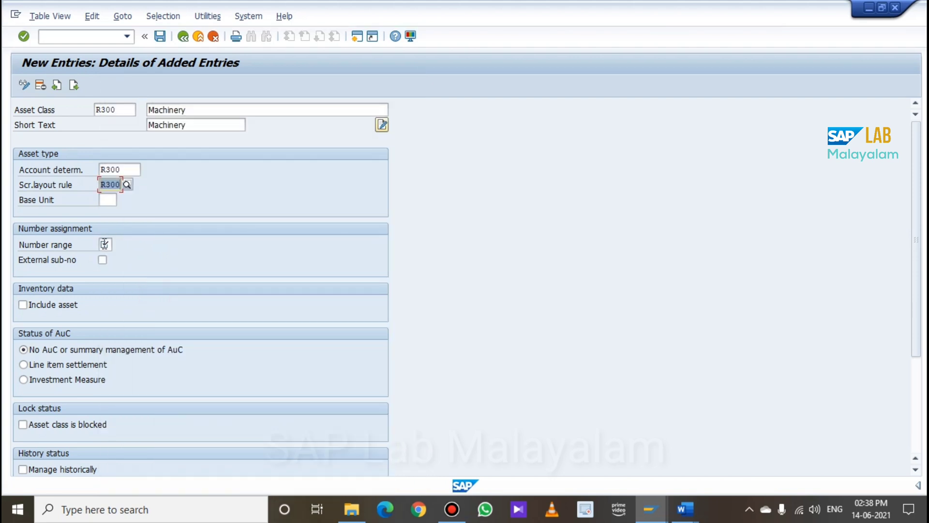
Set the Machinery asset class's number range to 03 from the intervals of company code RP01.
left_click(104, 244)
left_click(118, 245)
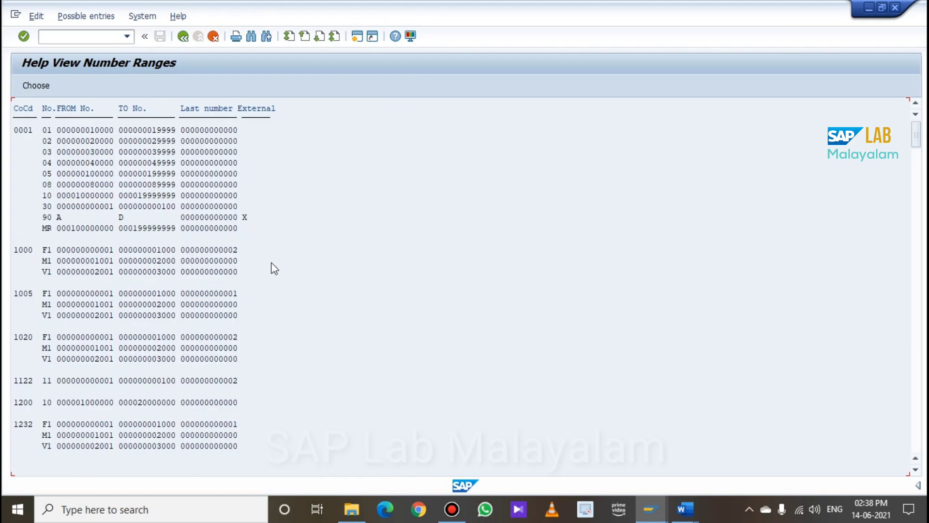
left_click_drag(915, 143, 916, 419)
left_click_drag(799, 419, 799, 419)
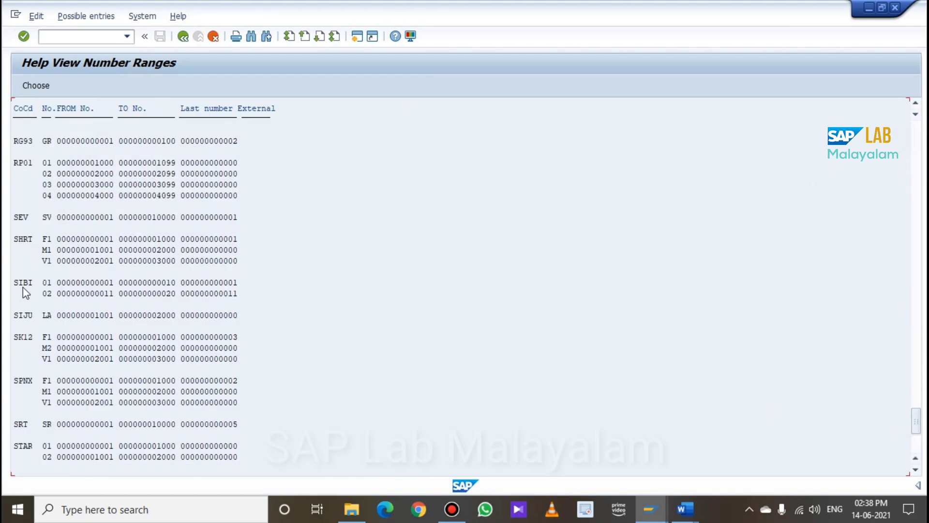
double_click(47, 184)
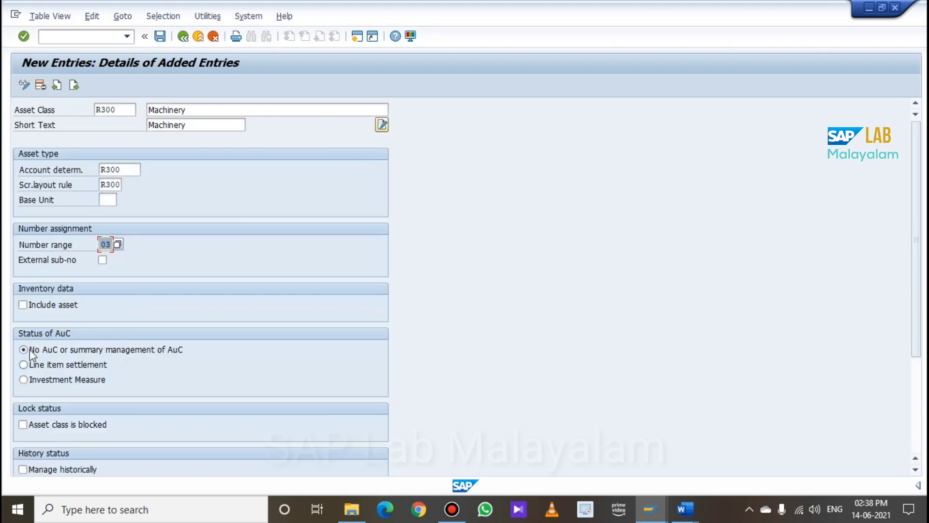
Include the asset in the Machinery class's inventory data, then save the entry and move to a blank one.
left_click(31, 305)
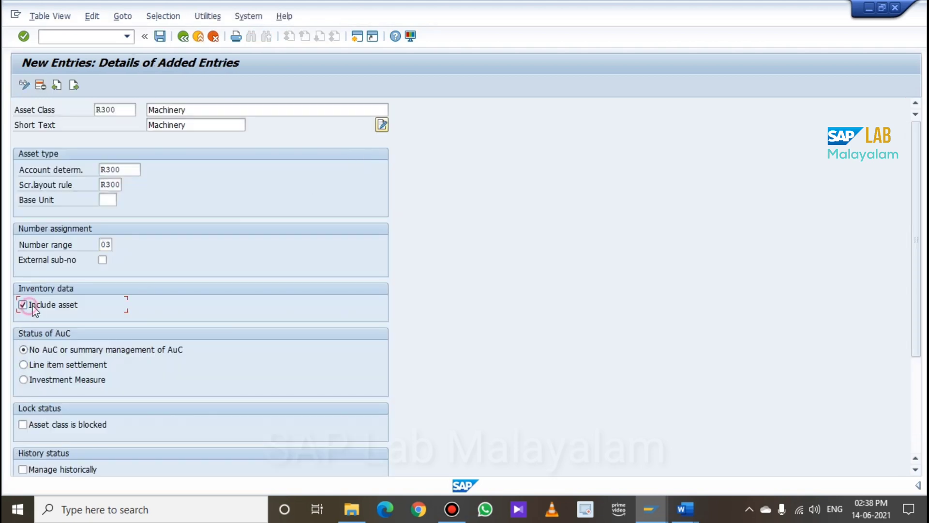
left_click(160, 36)
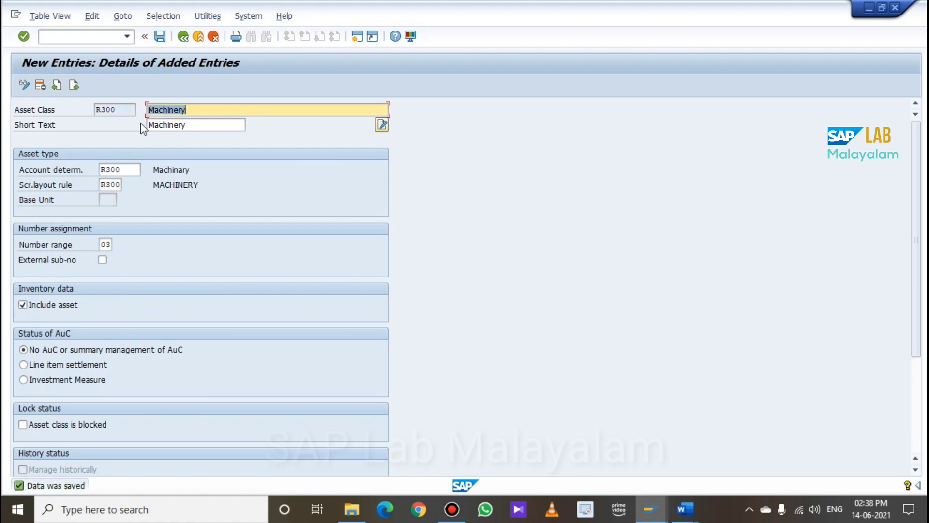
left_click(73, 86)
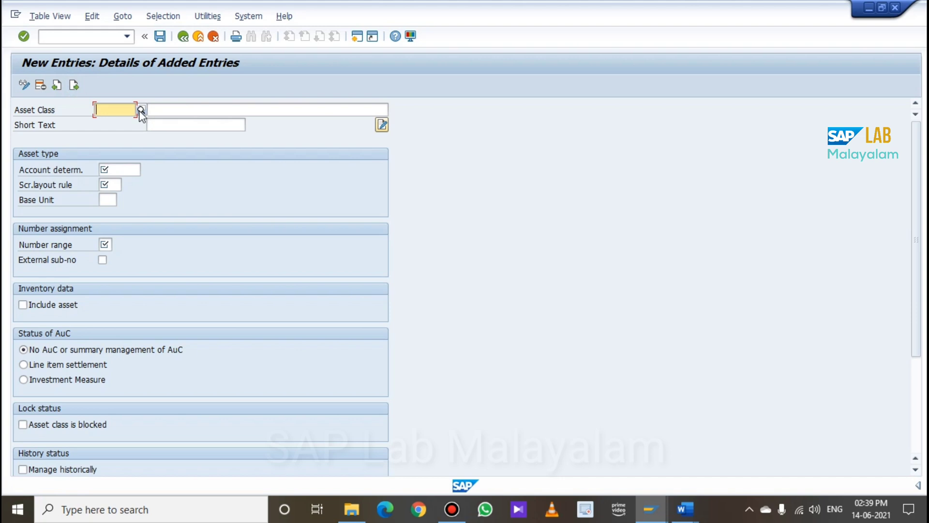
Enter R400 as the asset class code of the blank entry.
type("R")
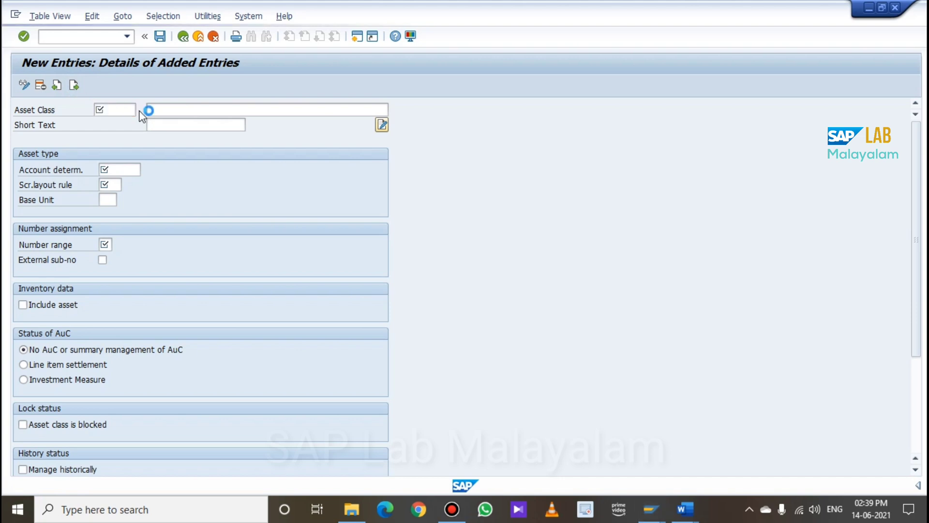
type("400")
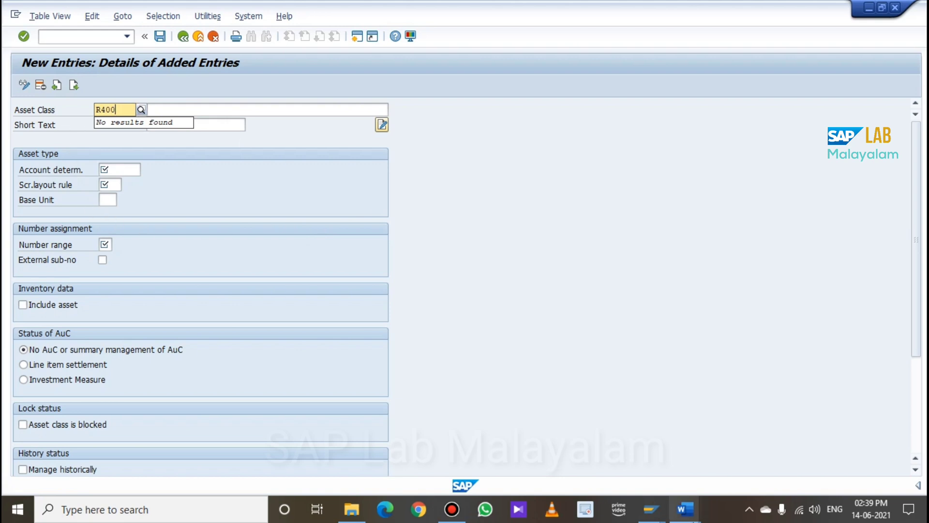
Check the Vehicle row of the asset class table in the Asset Accounting configuration Word document and return to SAP.
mouse_move(699, 494)
left_click(752, 436)
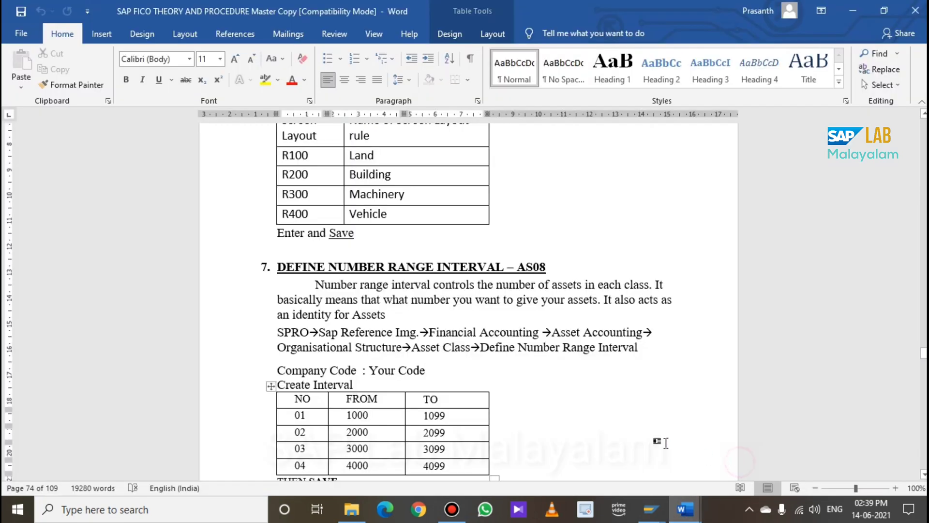
mouse_move(685, 508)
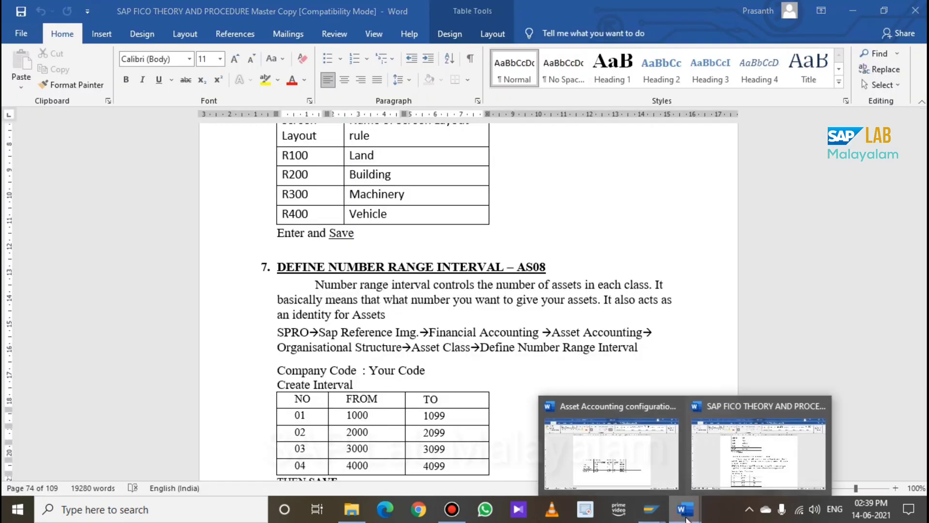
left_click(629, 472)
left_click(562, 369)
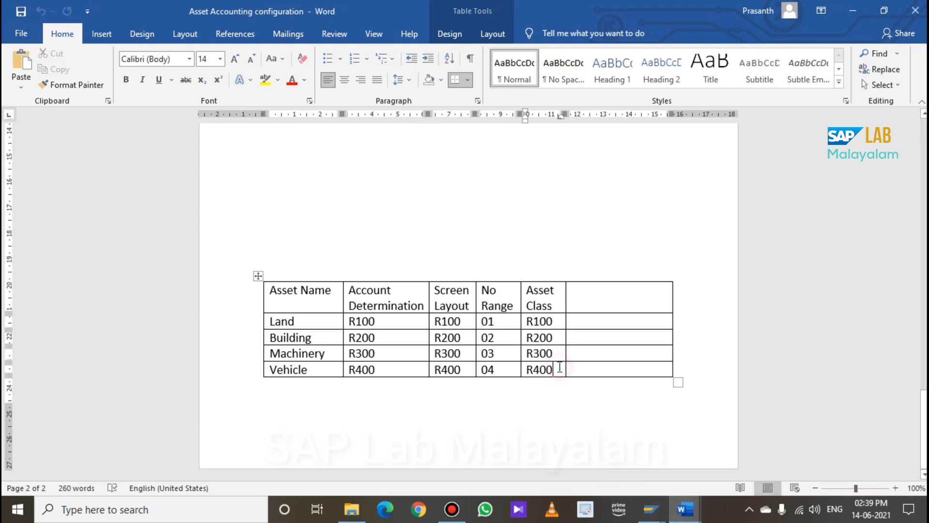
left_click_drag(553, 370, 531, 373)
left_click(651, 510)
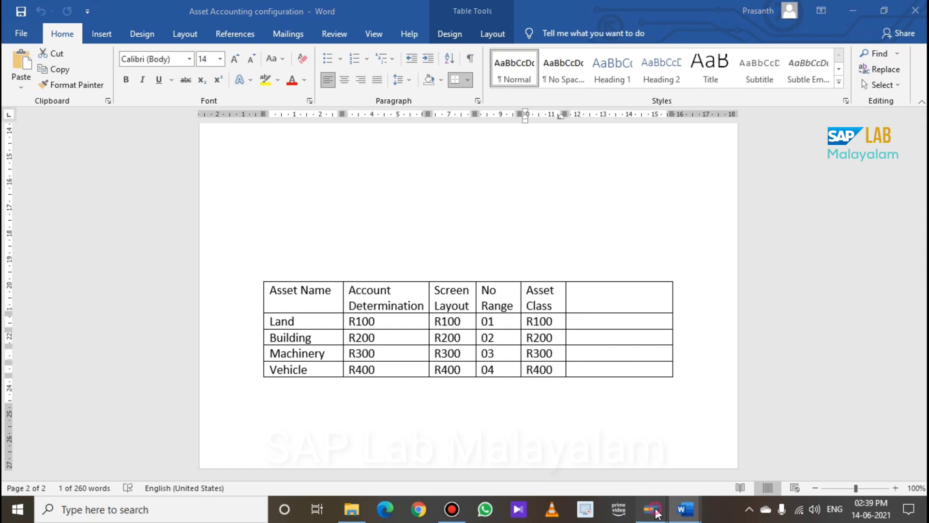
left_click(653, 459)
Enter Vehicle as both the description and the short text of asset class R400.
left_click(184, 110)
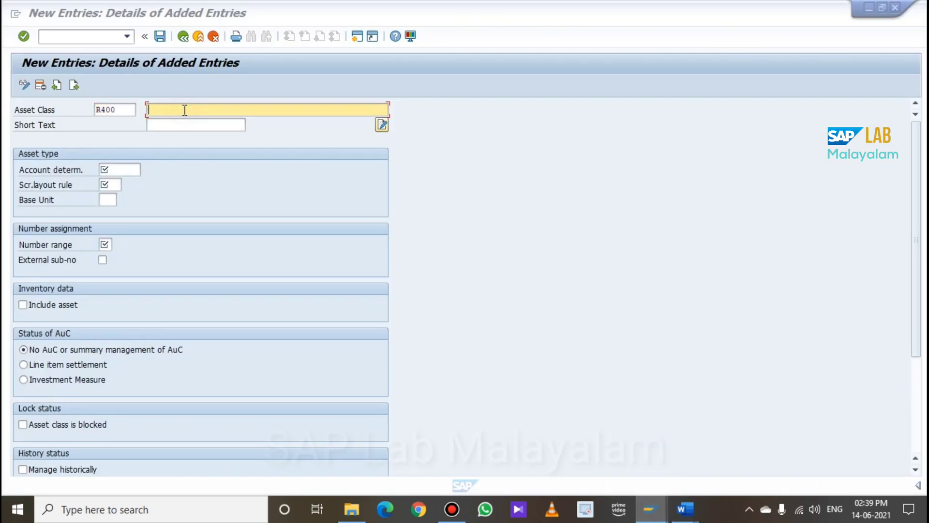
type("Vehicle")
left_click(172, 121)
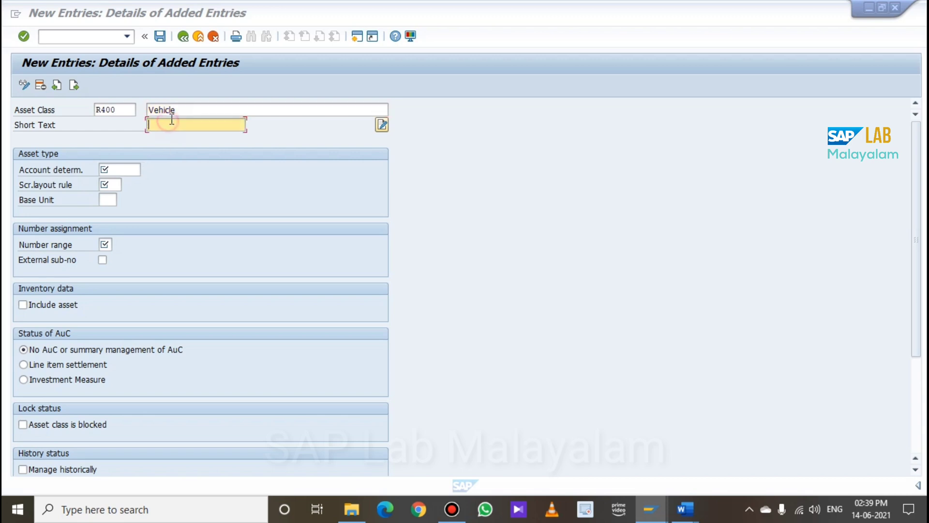
type("Vehicle")
Set the Vehicle asset class's account determination to R400 from the list of possible values.
left_click(121, 168)
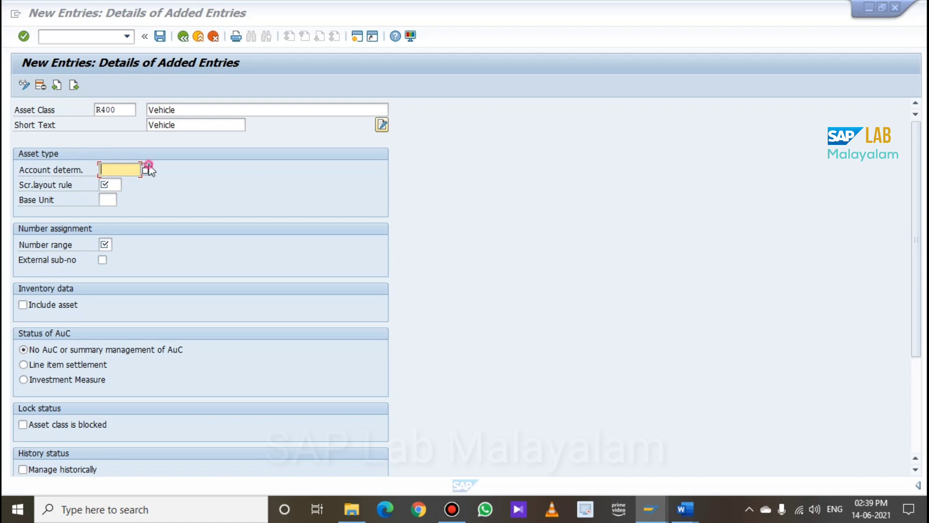
left_click(146, 169)
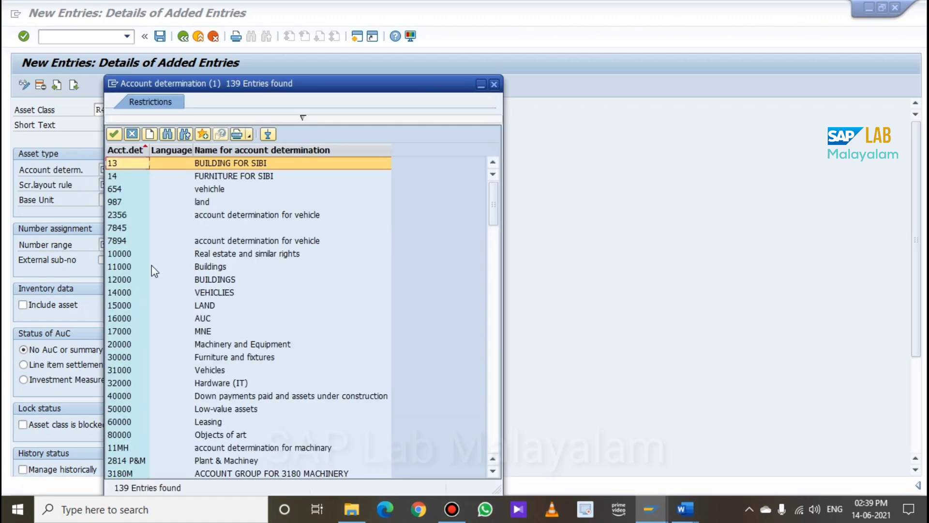
scroll(155, 279, "down", 10)
scroll(155, 280, "down", 20)
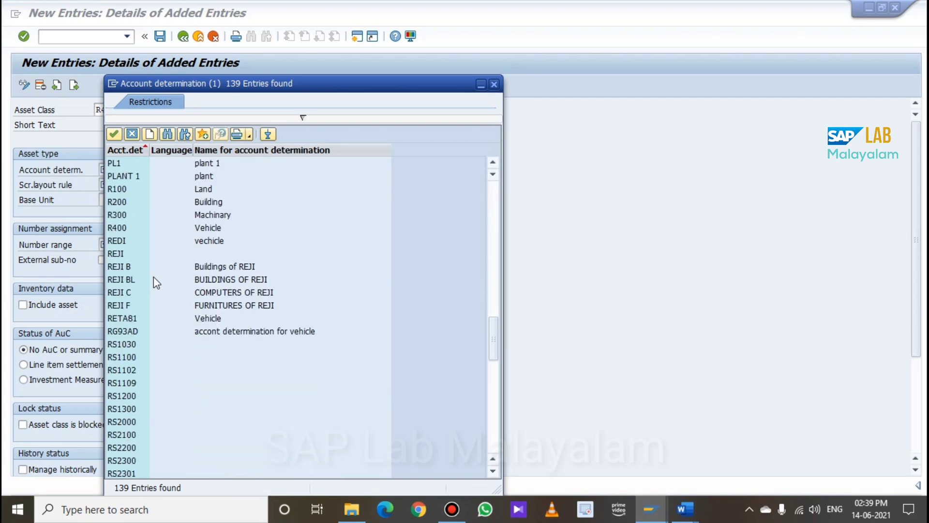
double_click(153, 189)
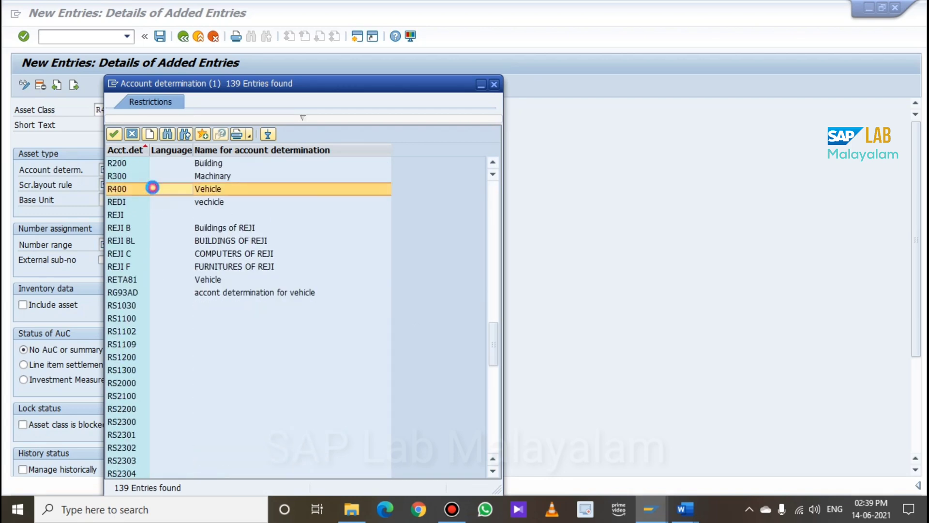
Enter R400 as the Vehicle asset class's screen layout rule and accept the matching suggestion.
left_click(106, 185)
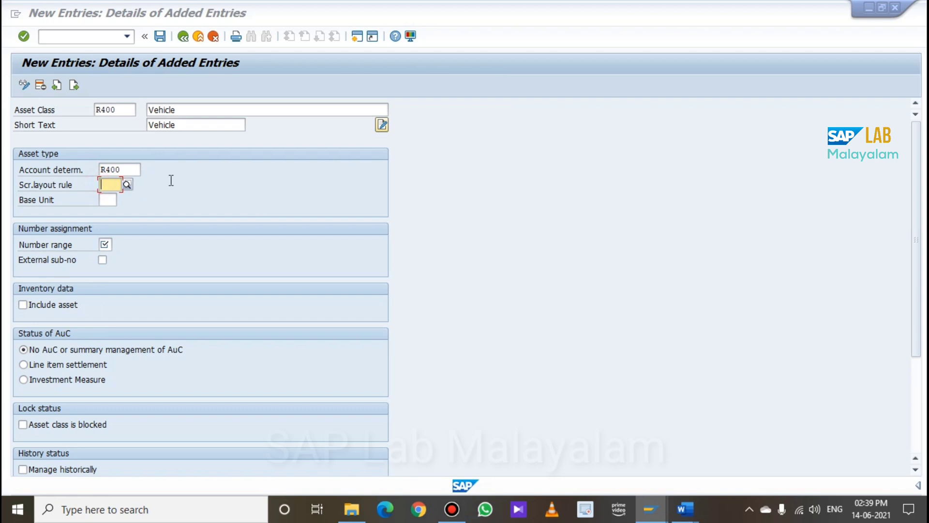
type("R400")
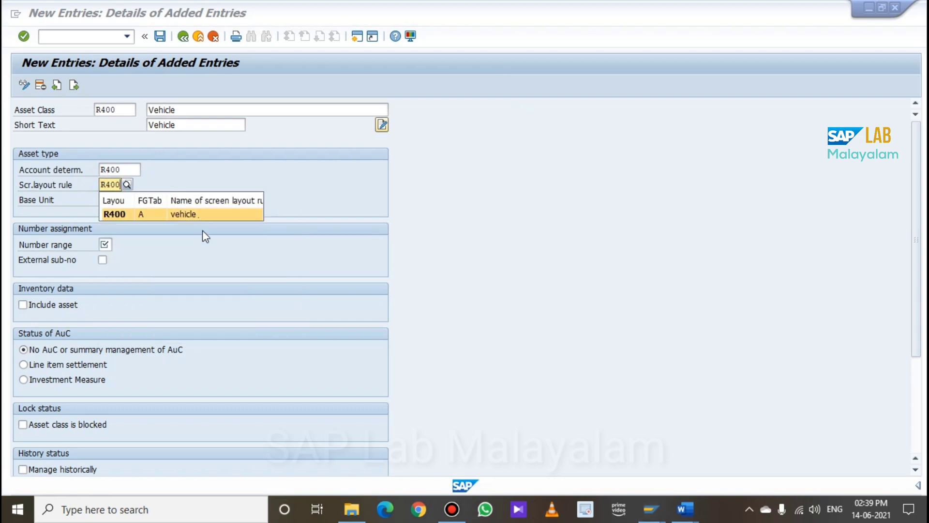
left_click(202, 217)
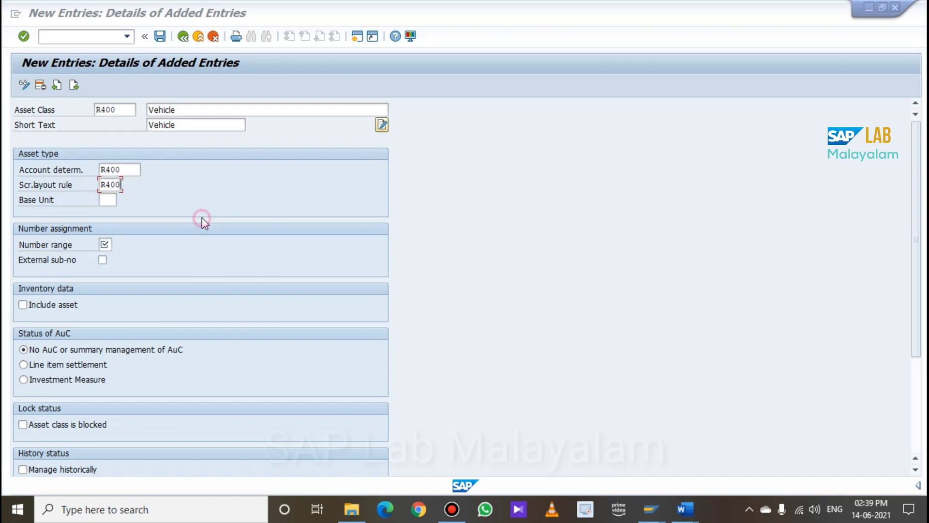
Set the Vehicle asset class's number range to 04 from the intervals of company code RP01.
left_click(112, 244)
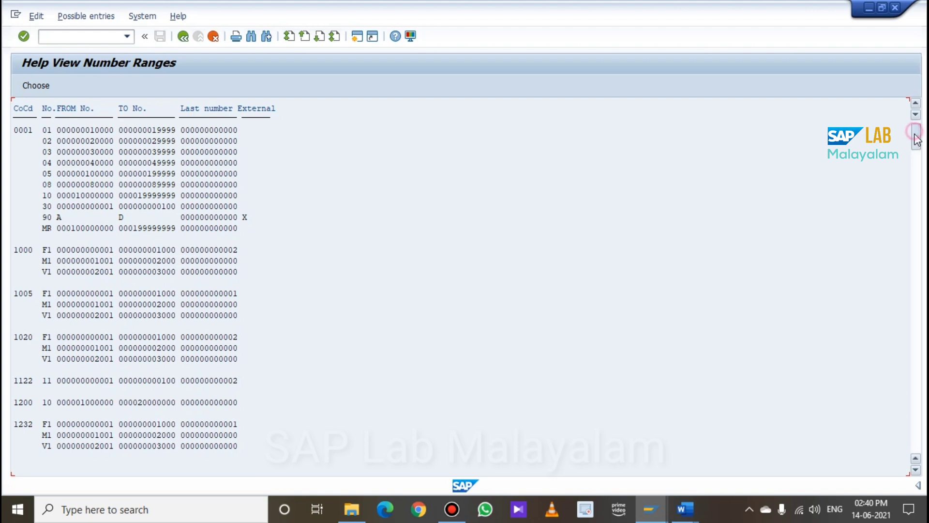
left_click_drag(920, 141, 916, 409)
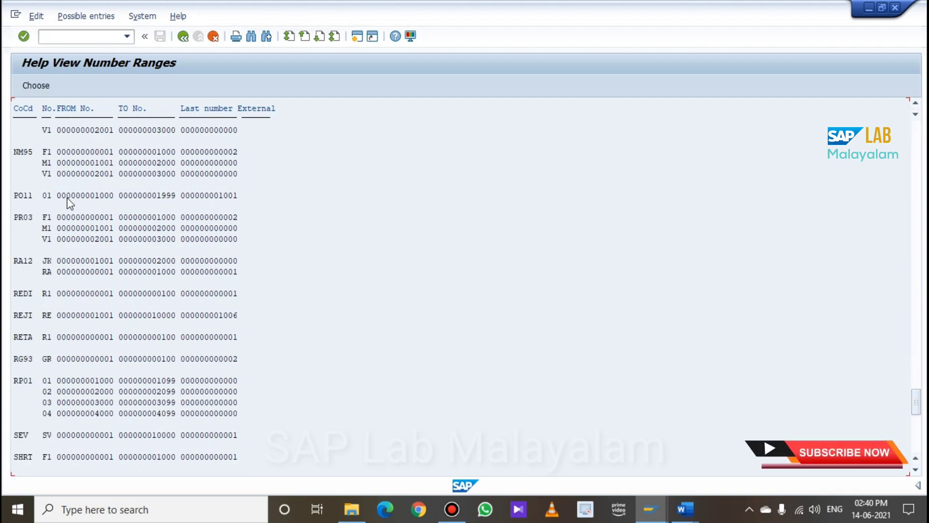
scroll(37, 381, "down", 1)
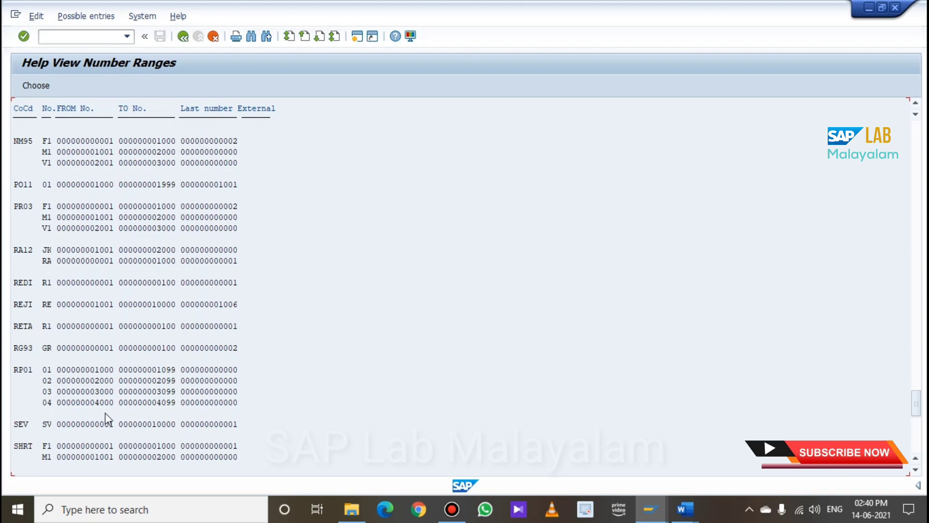
left_click(17, 369)
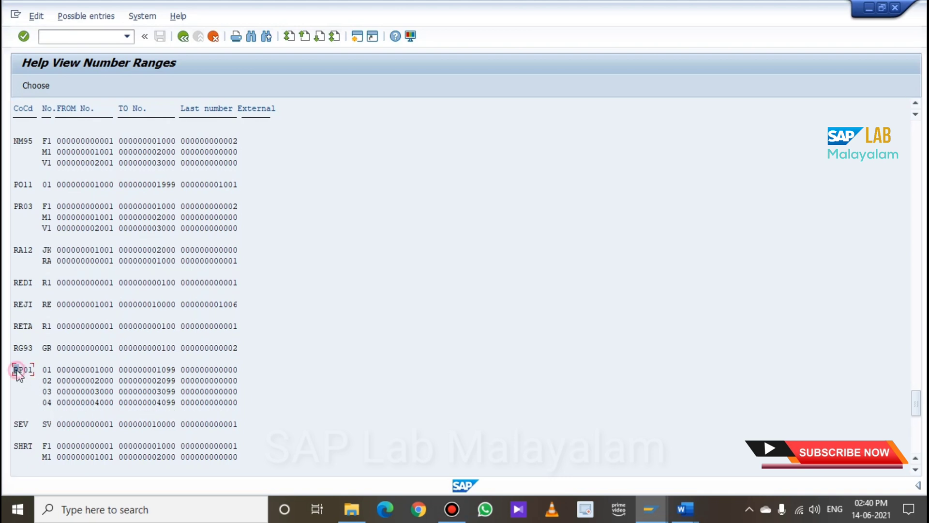
left_click(52, 403)
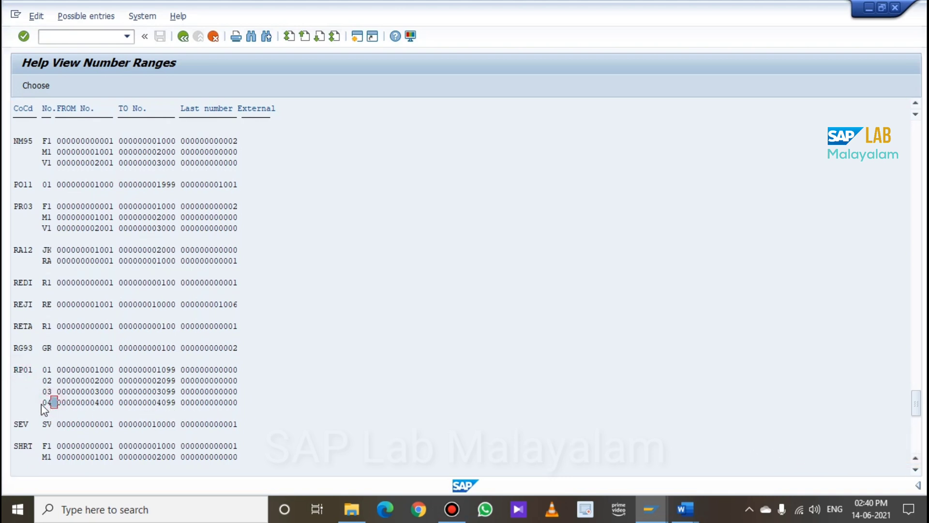
left_click(47, 404)
left_click(45, 402)
left_click(45, 402)
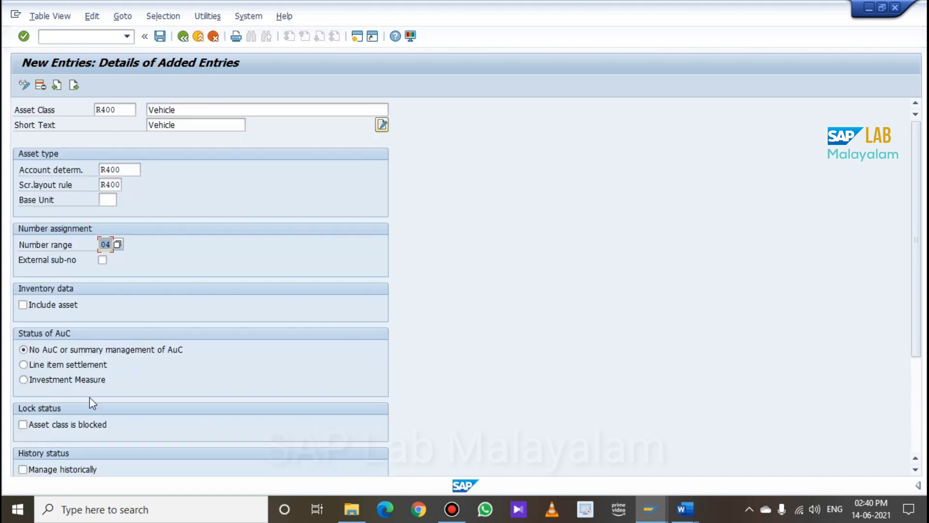
Include the asset in the Vehicle class's inventory data and save the entry.
left_click(23, 304)
left_click(159, 37)
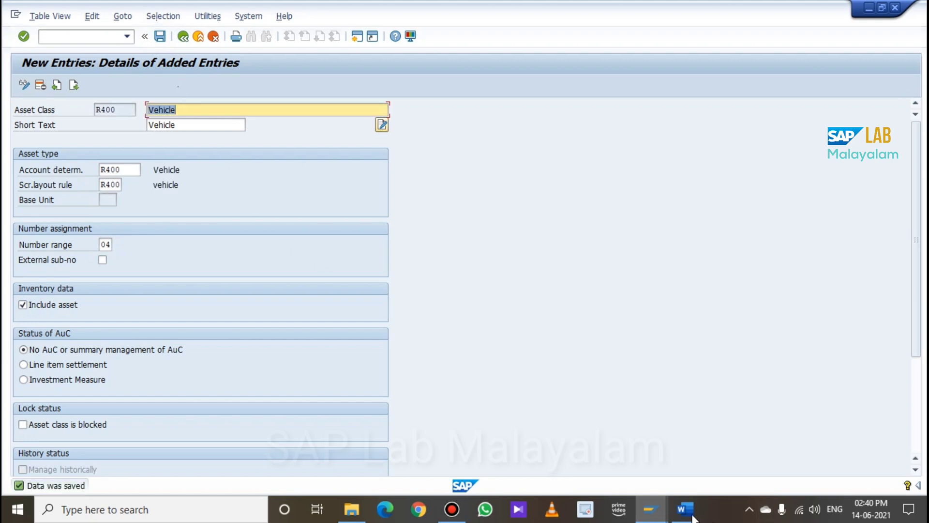
Switch to the SAP FICO THEORY AND PROCEDURE document in Word and review the Define Asset Class – OAOA section, including its diagram and new-entry values.
mouse_move(678, 511)
left_click(738, 460)
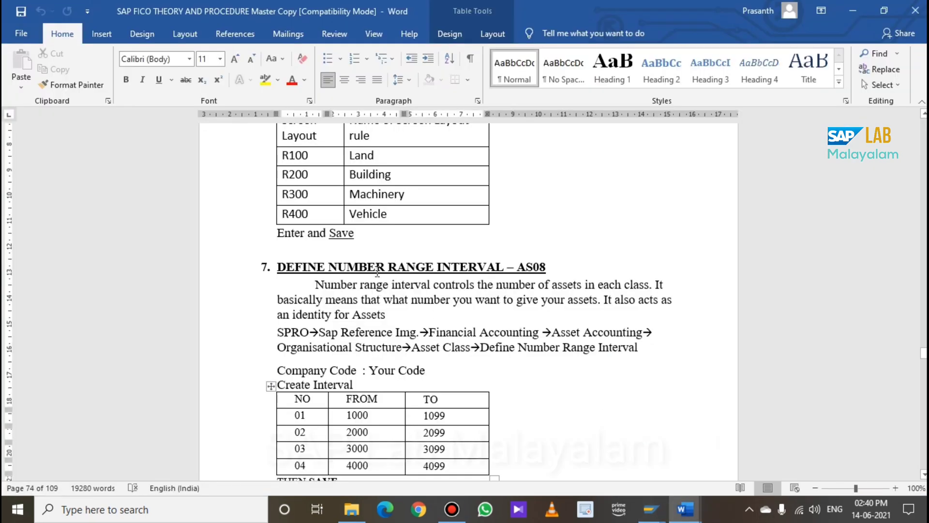
scroll(335, 256, "up", 3)
scroll(335, 256, "up", 2)
scroll(335, 257, "down", 12)
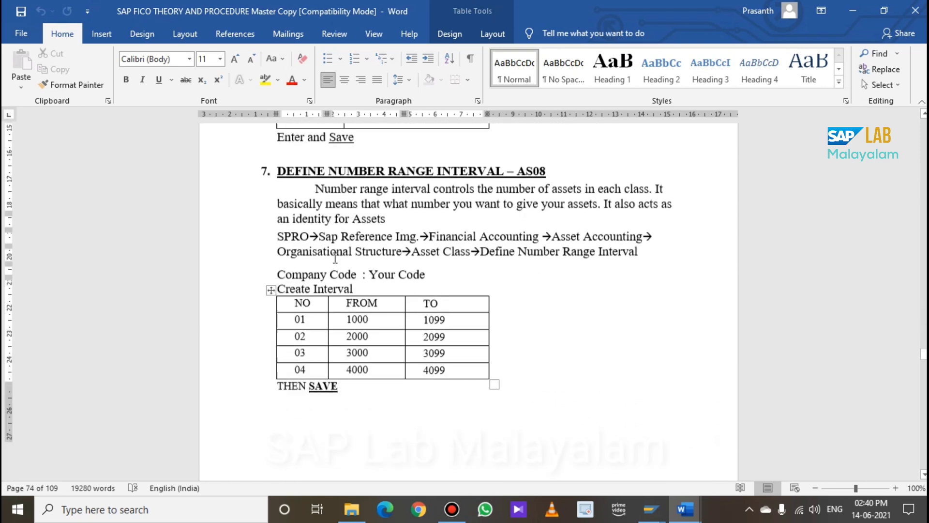
scroll(335, 257, "down", 10)
scroll(335, 257, "up", 2)
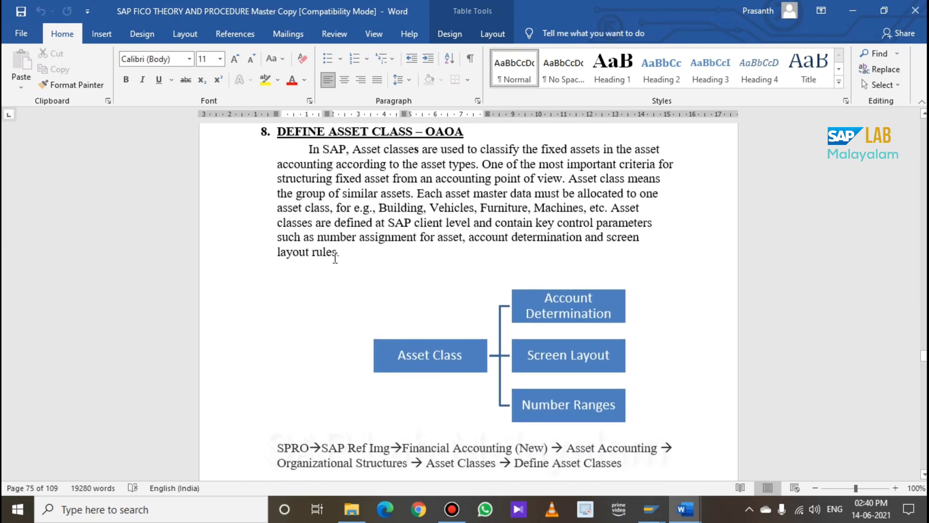
scroll(337, 264, "down", 2)
scroll(457, 225, "down", 5)
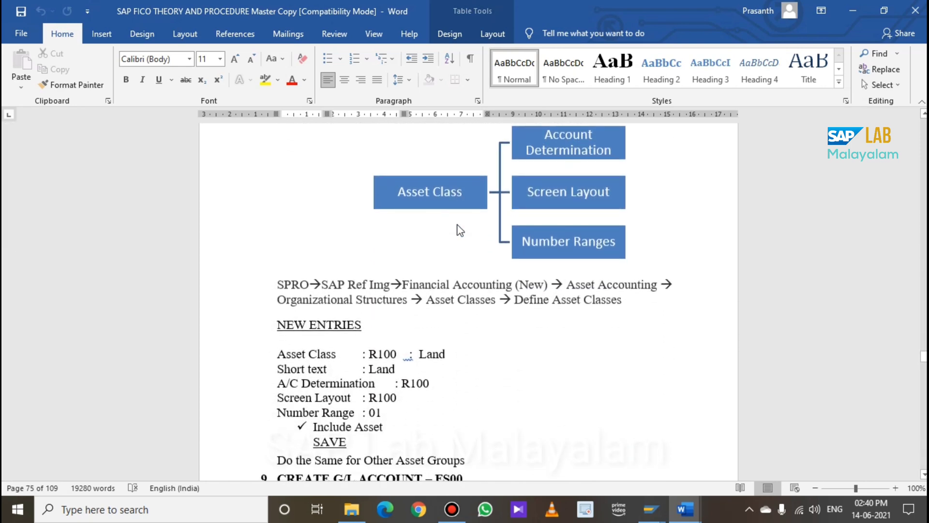
scroll(457, 227, "down", 3)
scroll(457, 224, "up", 4)
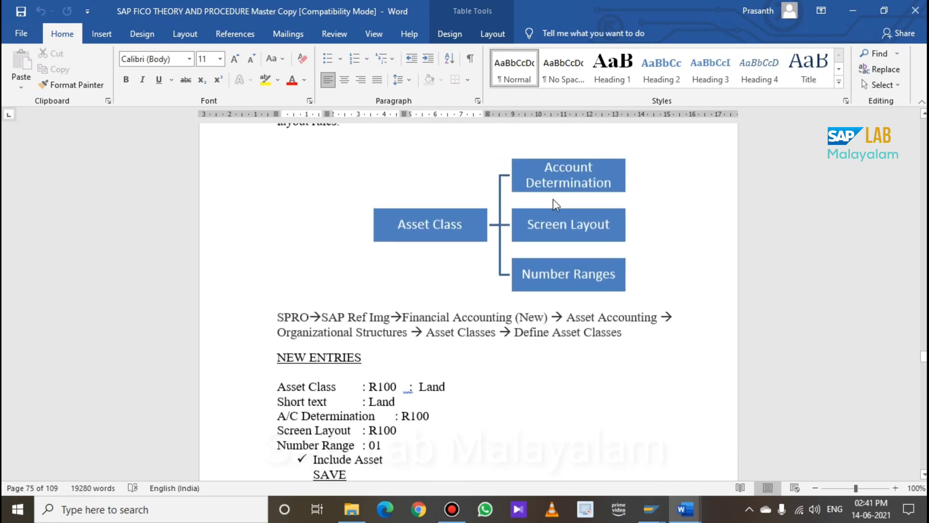
Switch to the Asset Accounting configuration document and review the numbered list of configuration steps around Define Asset Classes.
mouse_move(685, 508)
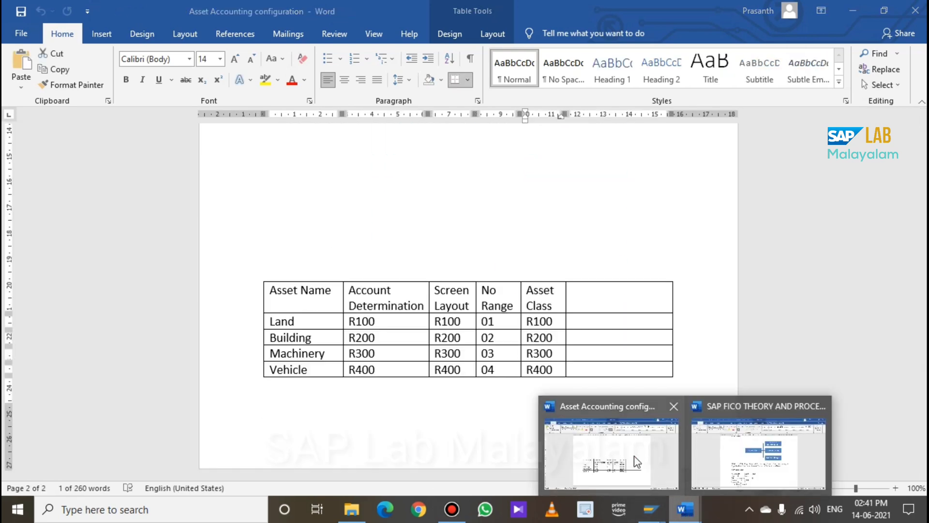
left_click(612, 445)
scroll(499, 385, "up", 15)
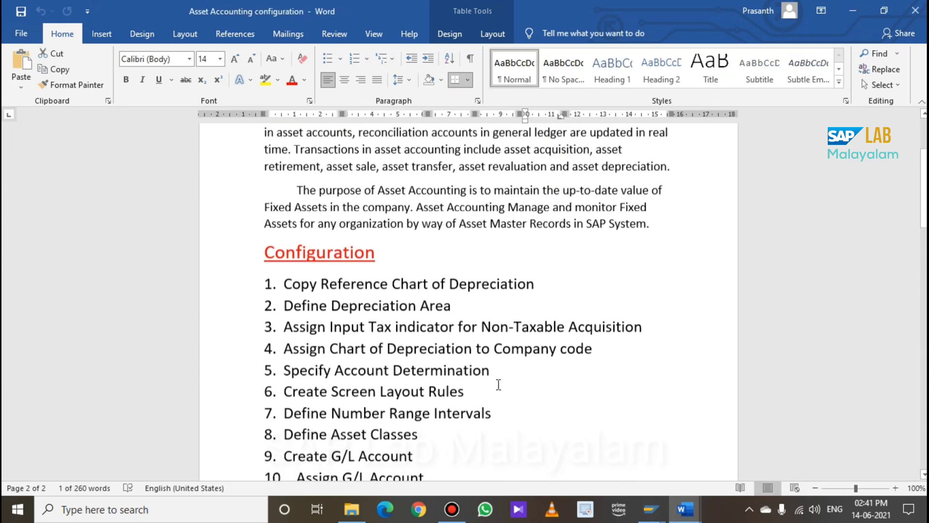
scroll(499, 385, "down", 1)
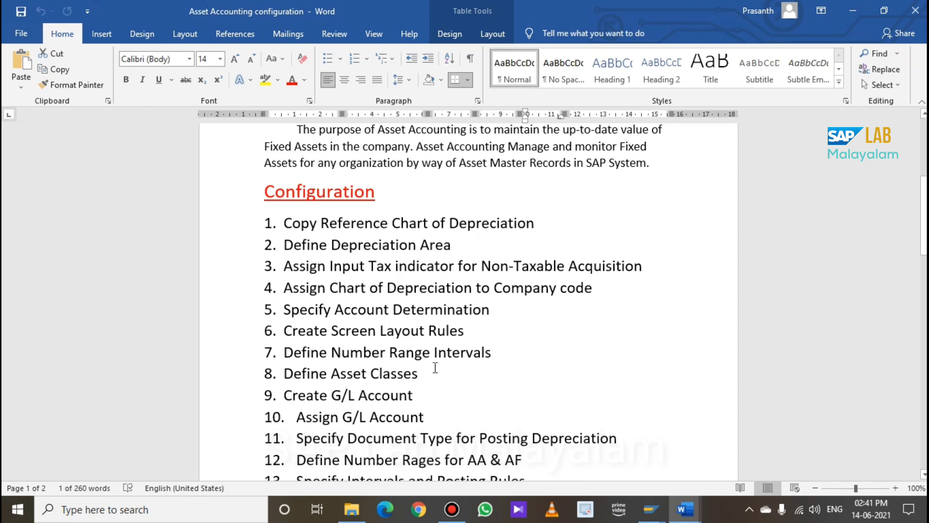
scroll(675, 250, "down", 3)
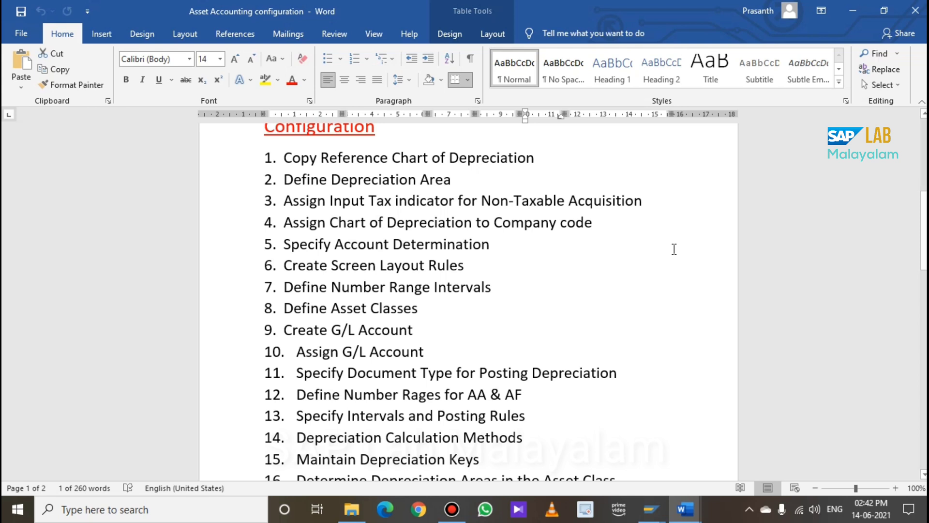
scroll(673, 248, "up", 1)
scroll(670, 248, "down", 1)
scroll(442, 332, "up", 1)
scroll(442, 332, "down", 1)
scroll(441, 332, "up", 1)
scroll(442, 332, "down", 1)
scroll(441, 331, "up", 2)
scroll(442, 332, "down", 1)
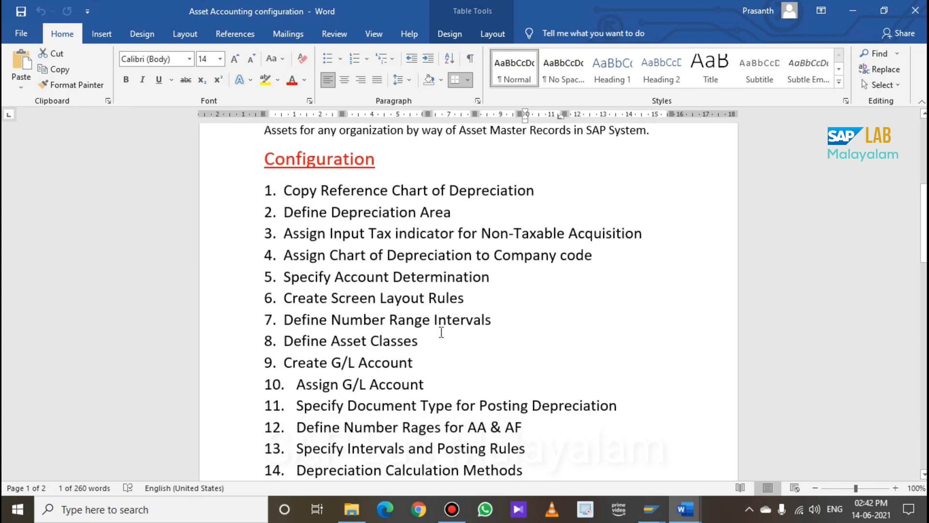